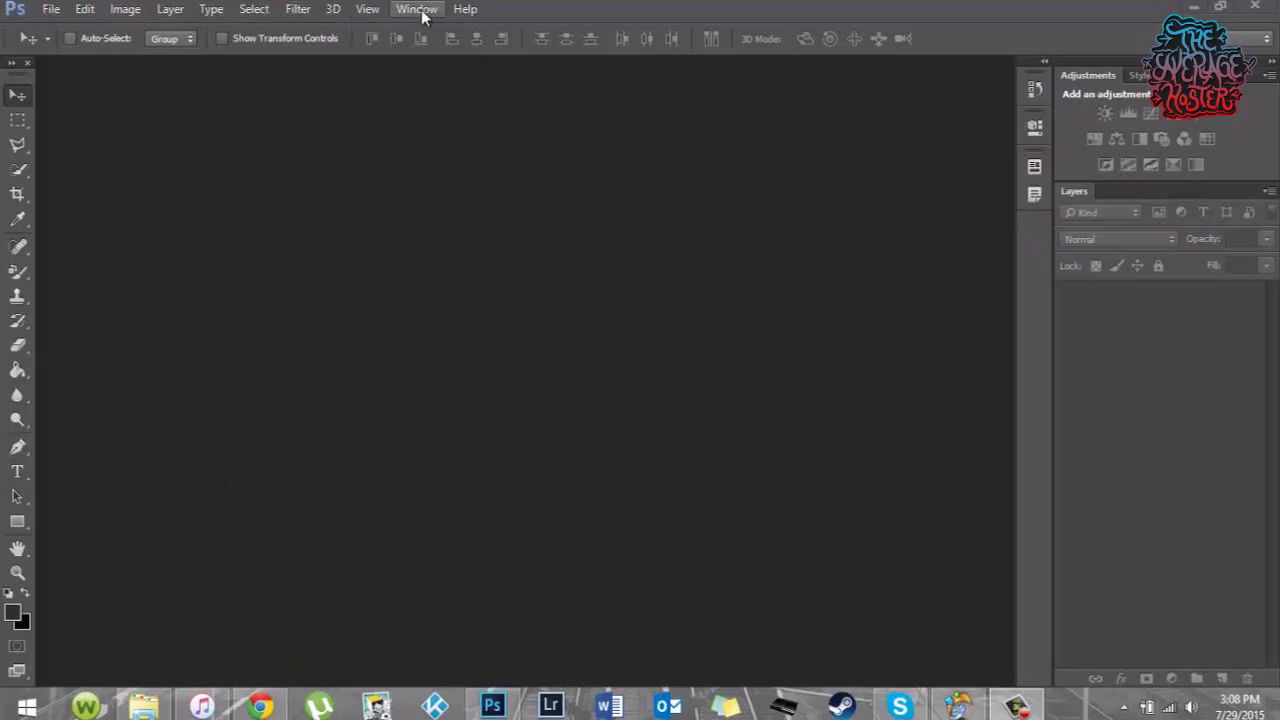
Step: Resize the Photoshop window, browse the Help menu and glance at the browser image results
double_click(564, 15)
double_click(630, 61)
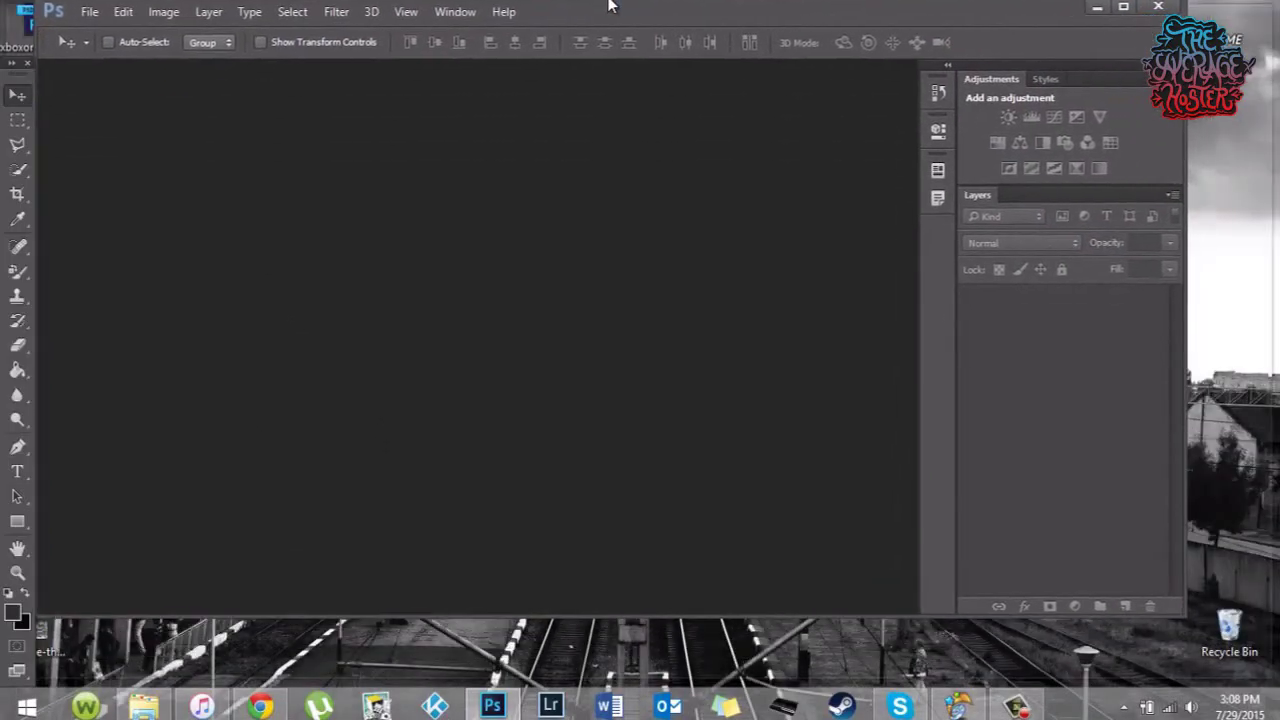
click(465, 9)
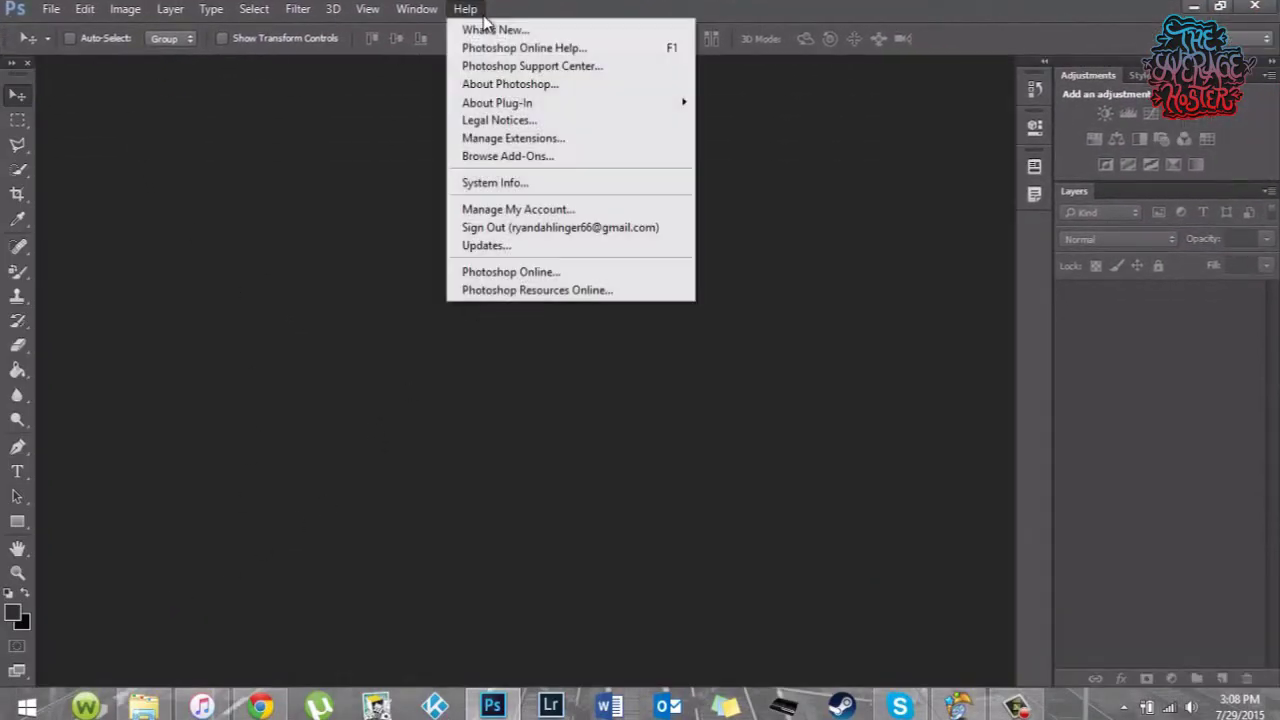
click(330, 309)
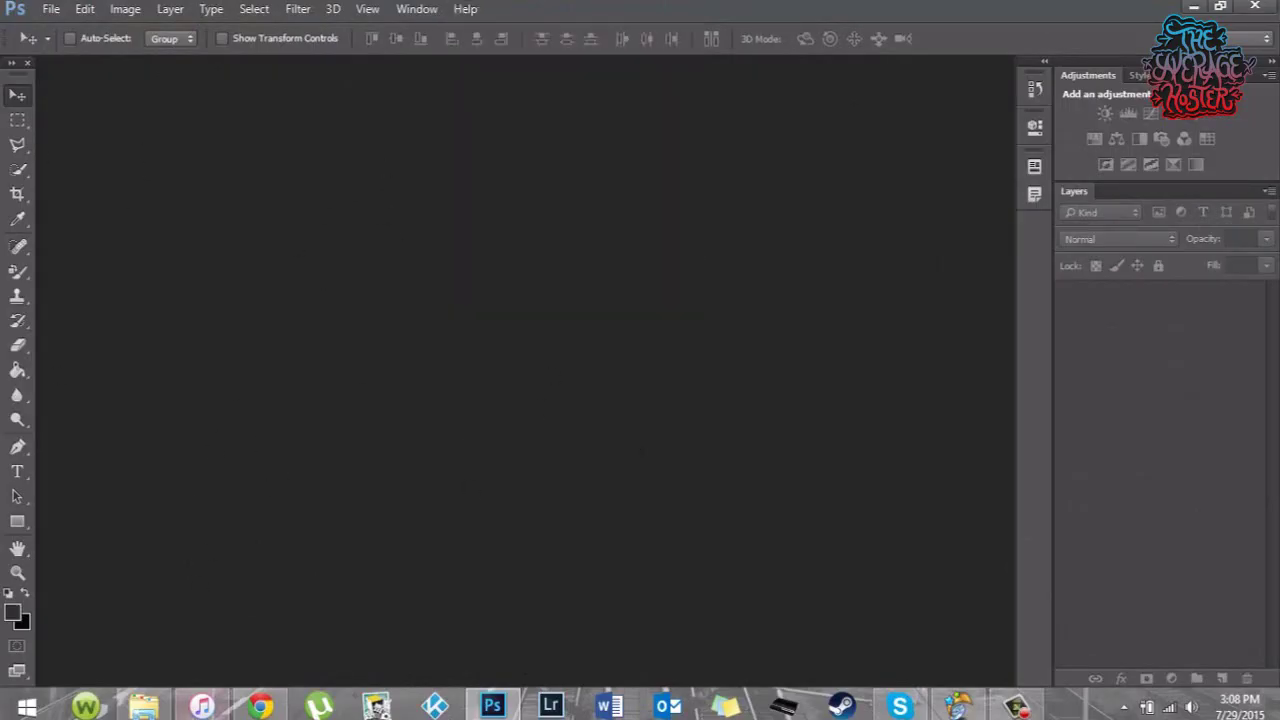
click(259, 707)
click(259, 707)
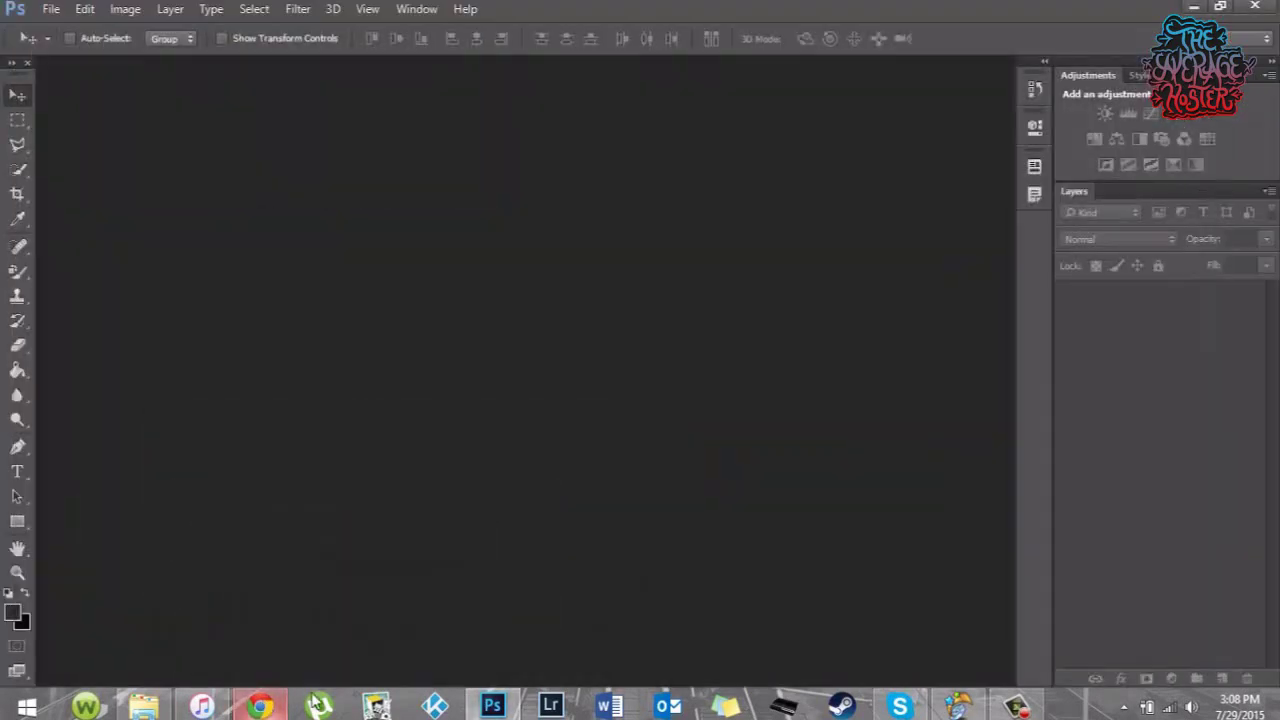
Step: Create a white 1400 x 800 px document, dismissing a second New dialog
click(51, 8)
click(57, 21)
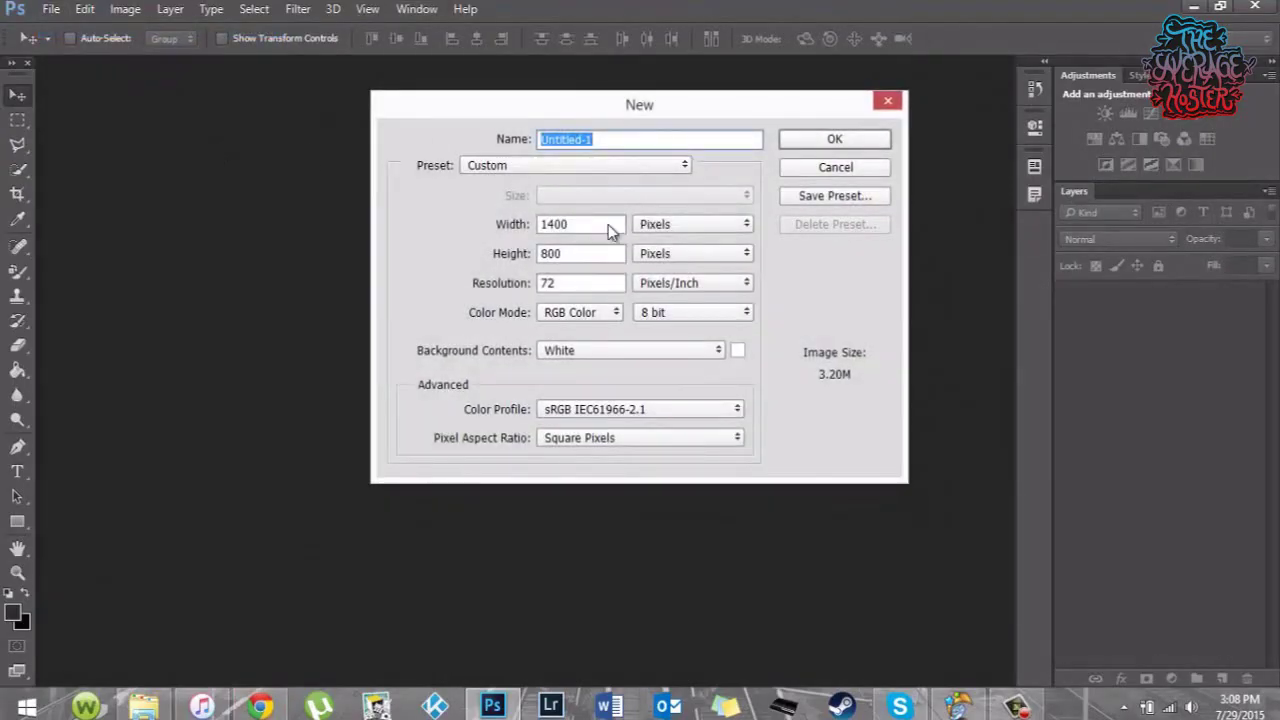
click(843, 147)
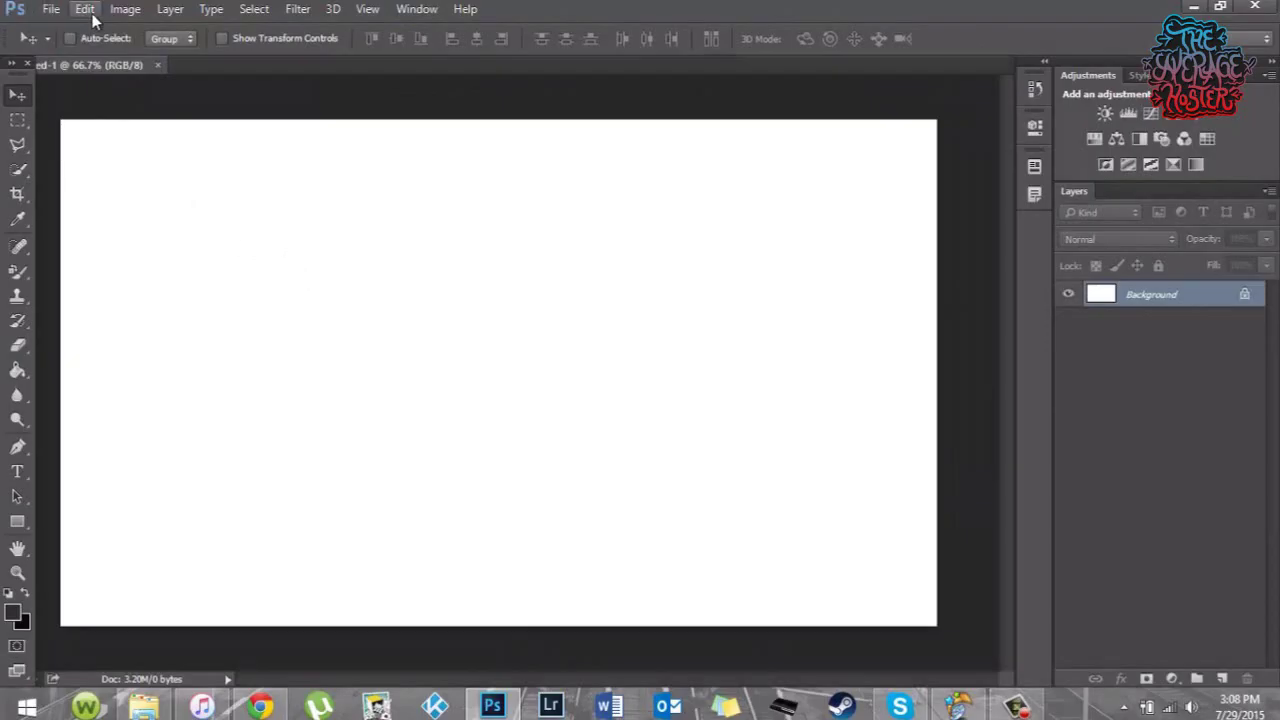
click(62, 12)
click(62, 28)
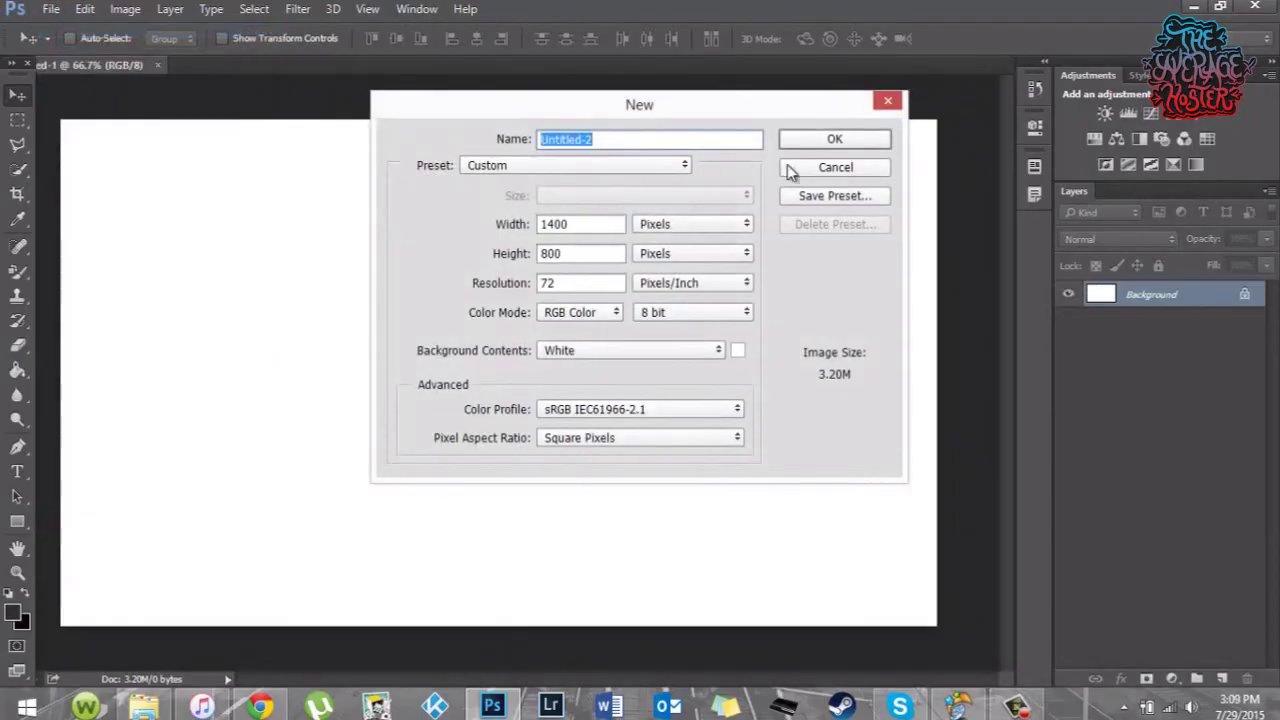
click(887, 100)
click(50, 9)
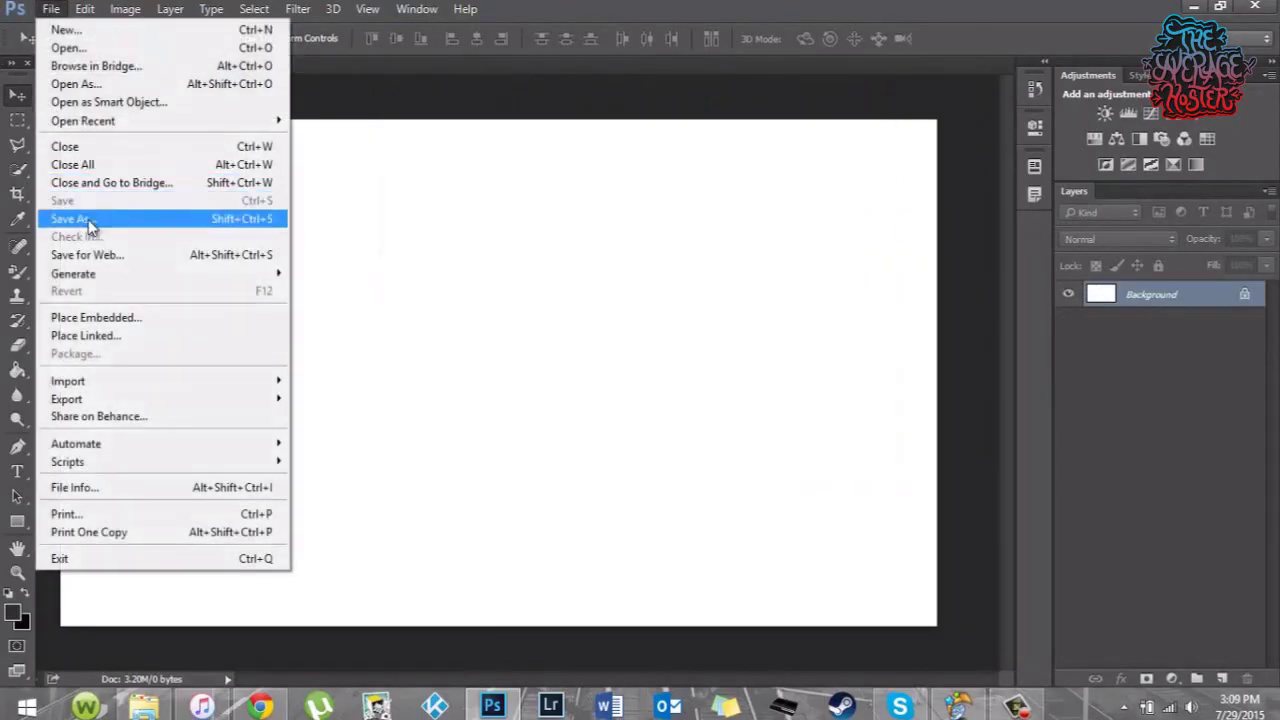
Step: Place the honda-s2000 JPEG as a linked layer centred on the canvas
click(105, 337)
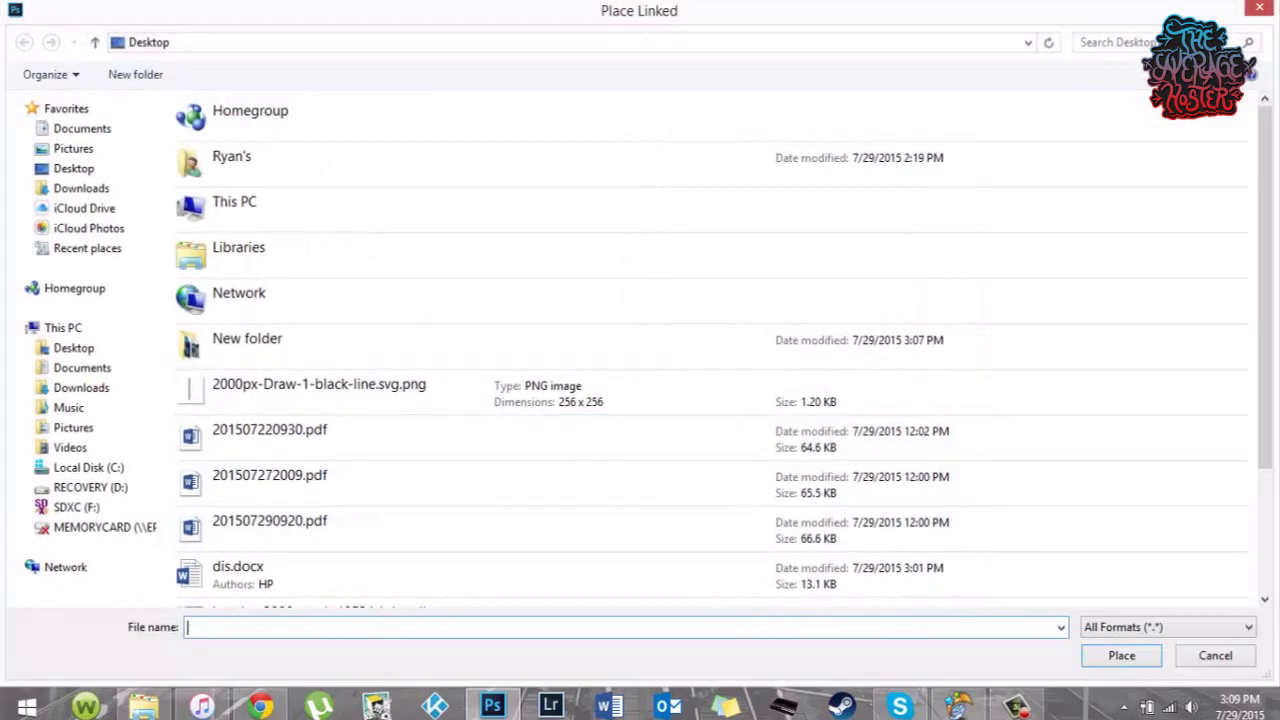
drag(1268, 222, 1268, 342)
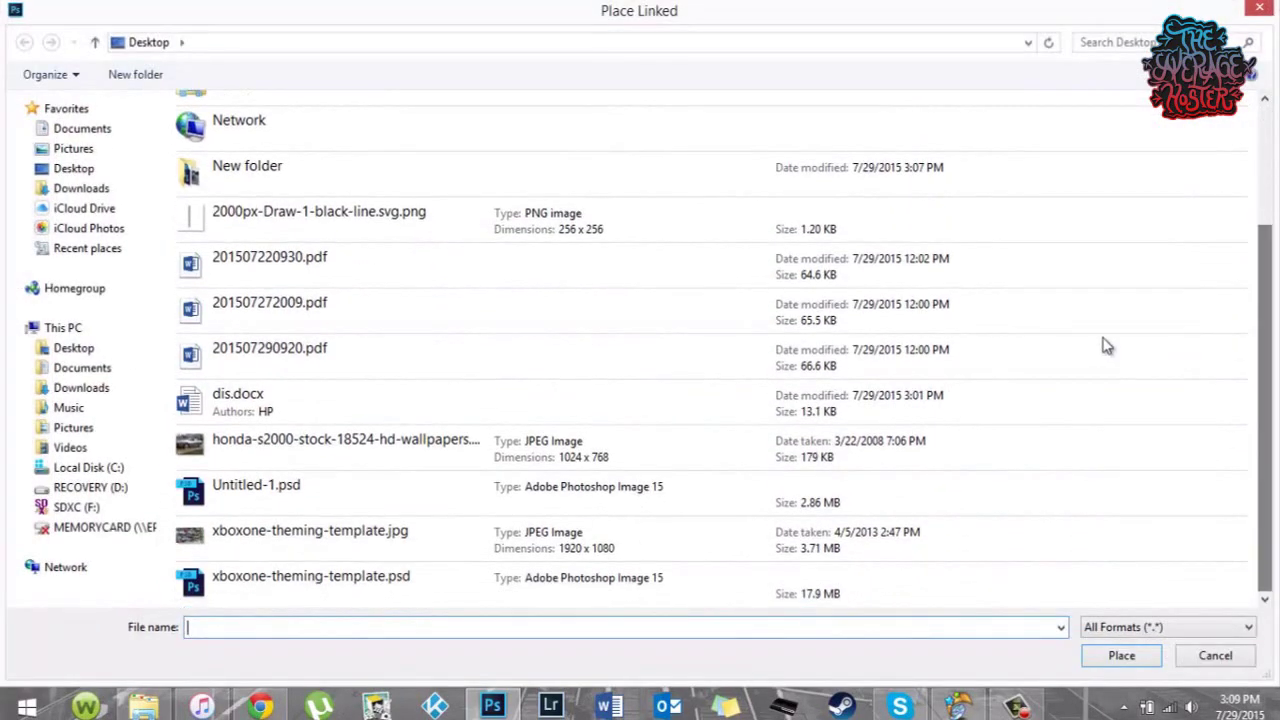
double_click(376, 450)
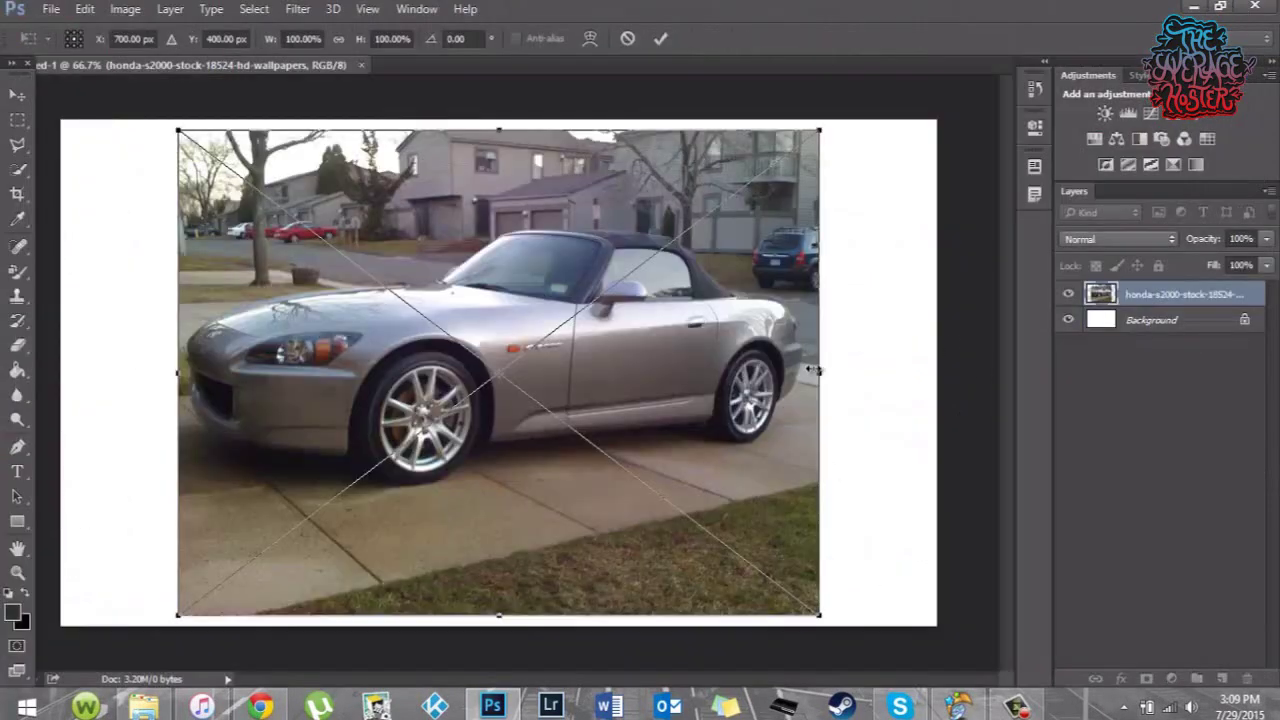
key(Return)
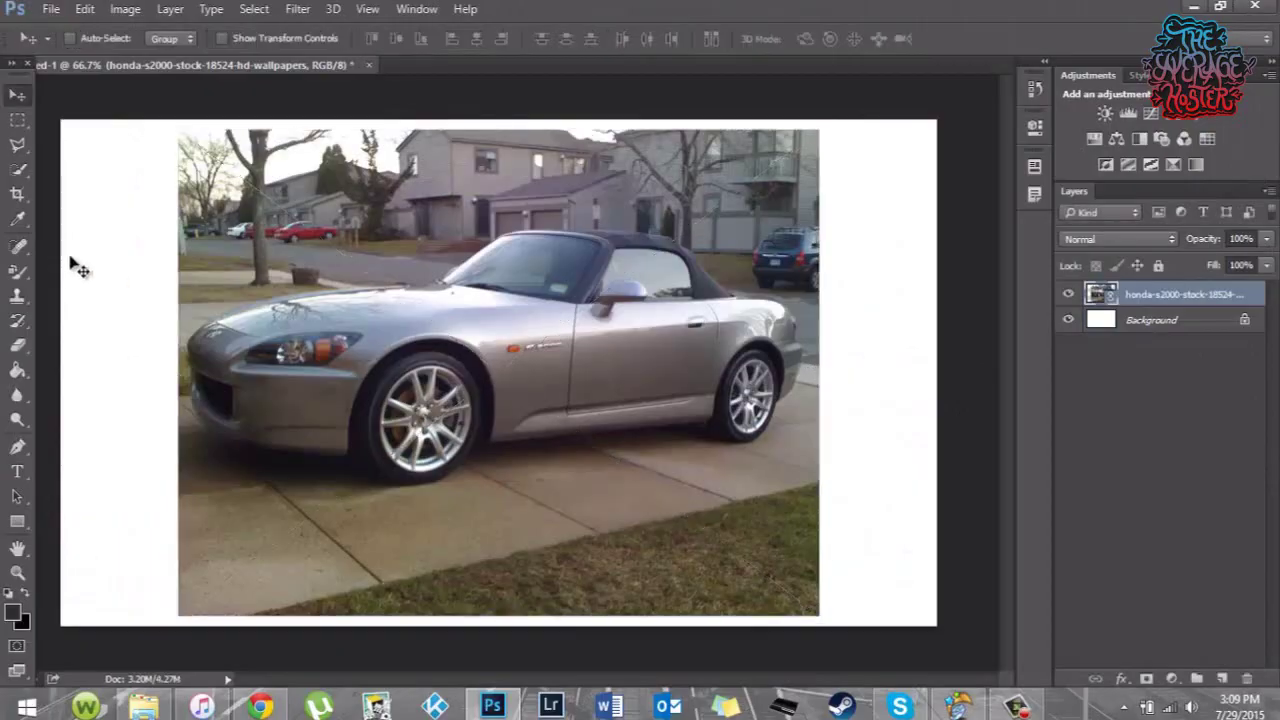
Step: Crop the canvas so all four edges match the car photo
click(19, 197)
drag(502, 121, 502, 131)
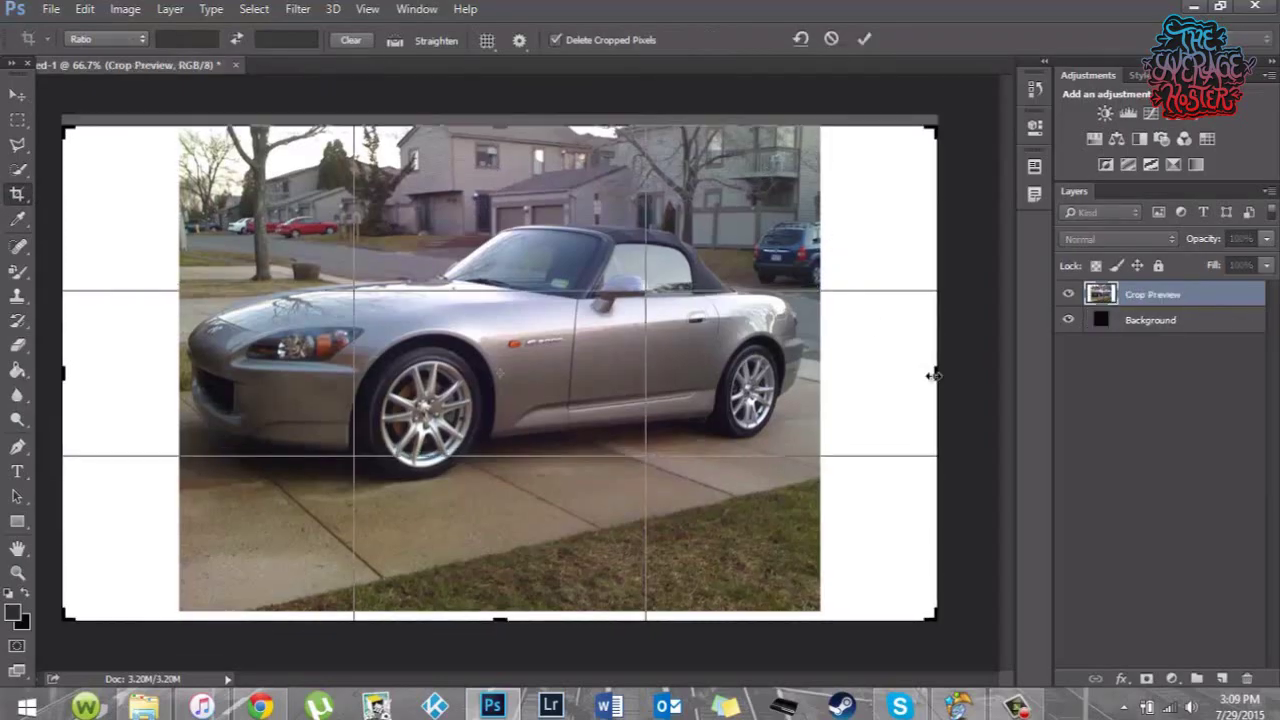
drag(932, 375, 876, 378)
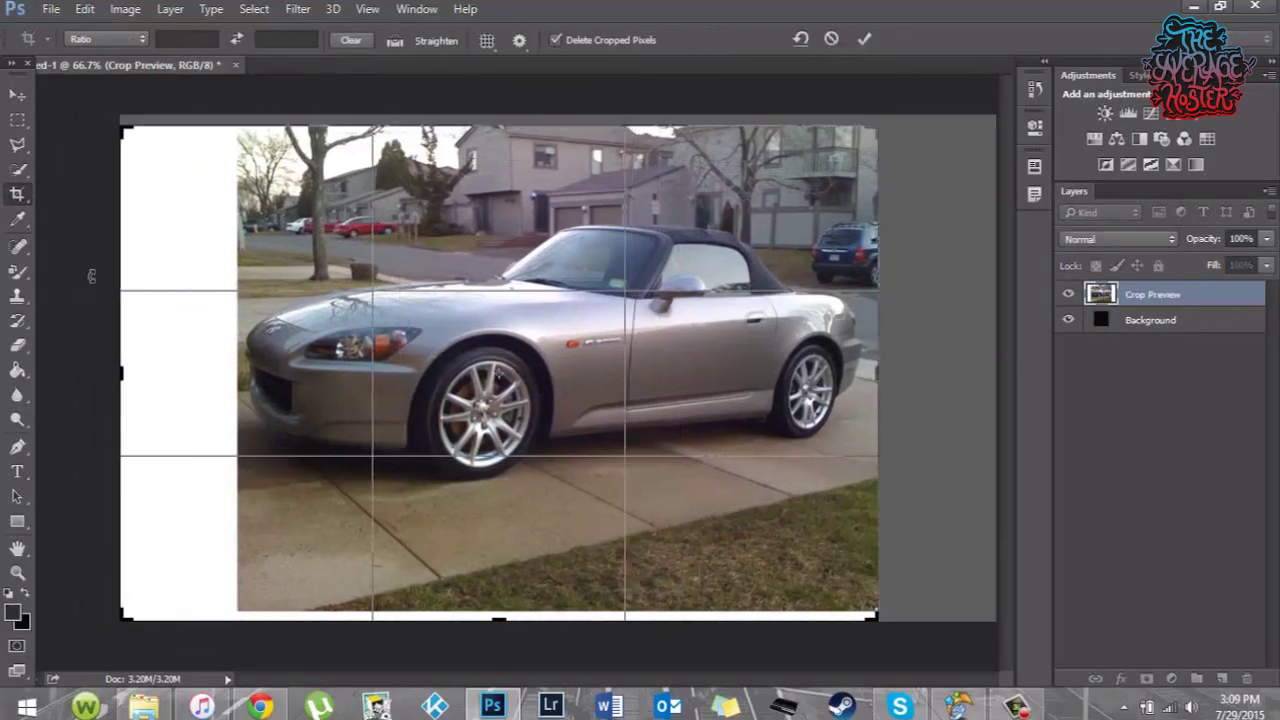
drag(128, 373, 182, 372)
drag(502, 628, 503, 612)
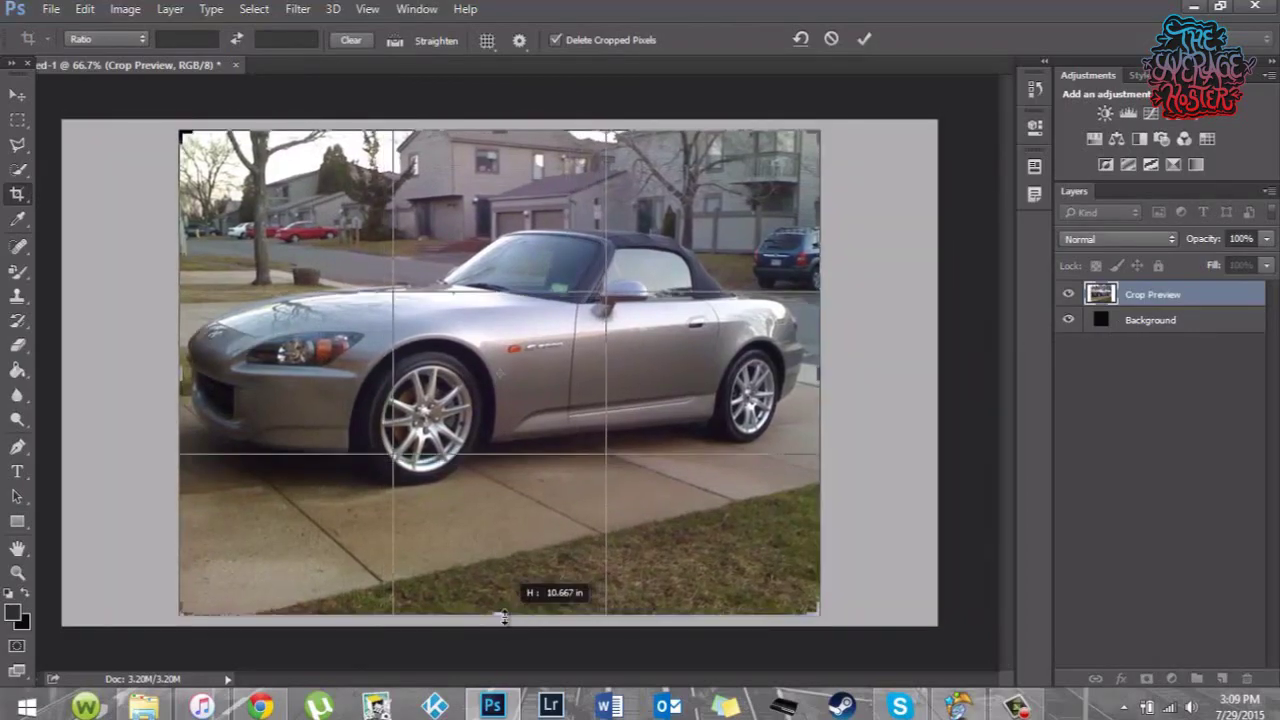
key(Return)
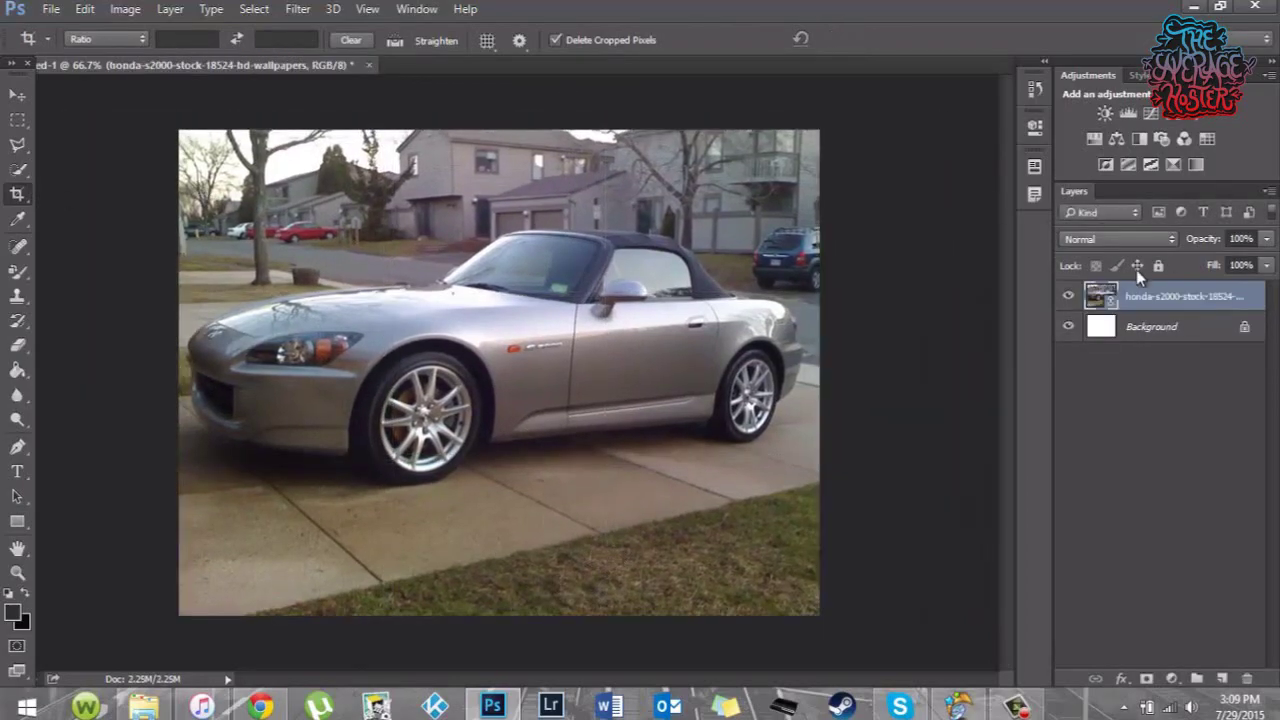
Step: Rasterize the honda-s2000 layer and delete the white Background layer
right_click(1134, 298)
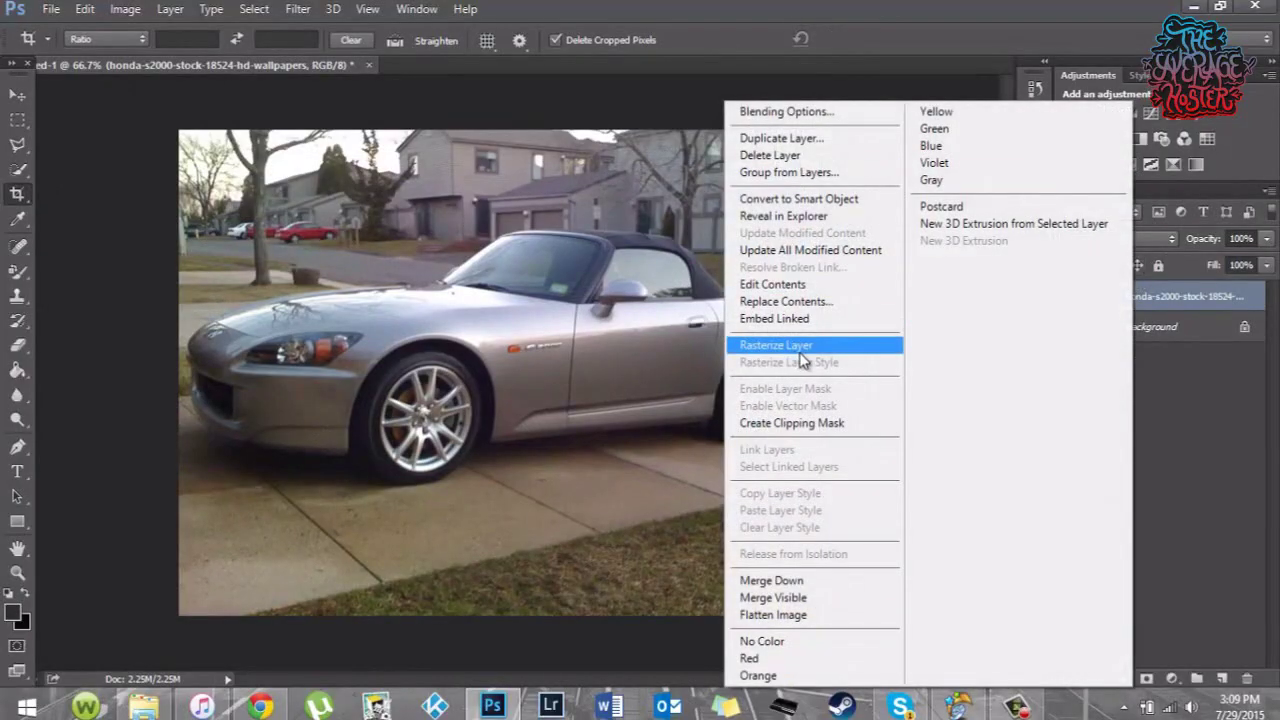
click(801, 349)
click(1197, 328)
key(Delete)
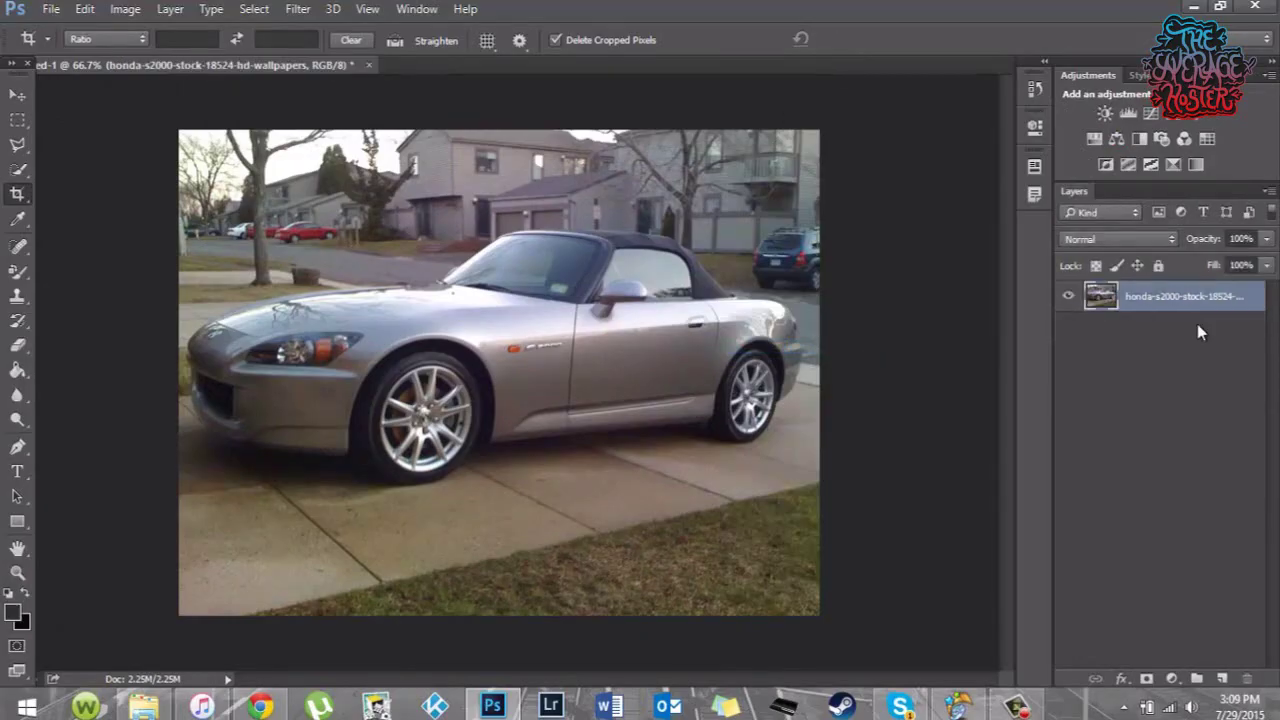
Step: Choose the Polygonal Lasso from the lasso flyout and zoom the view to 100%
click(17, 145)
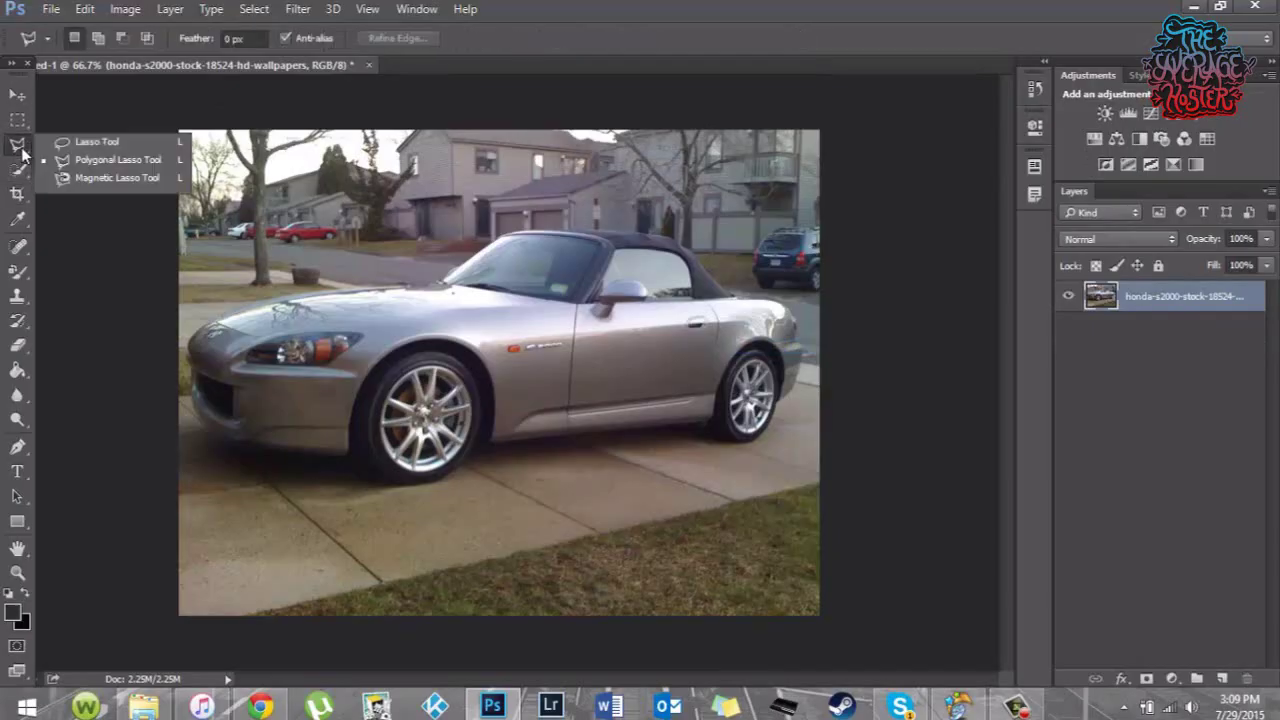
click(103, 168)
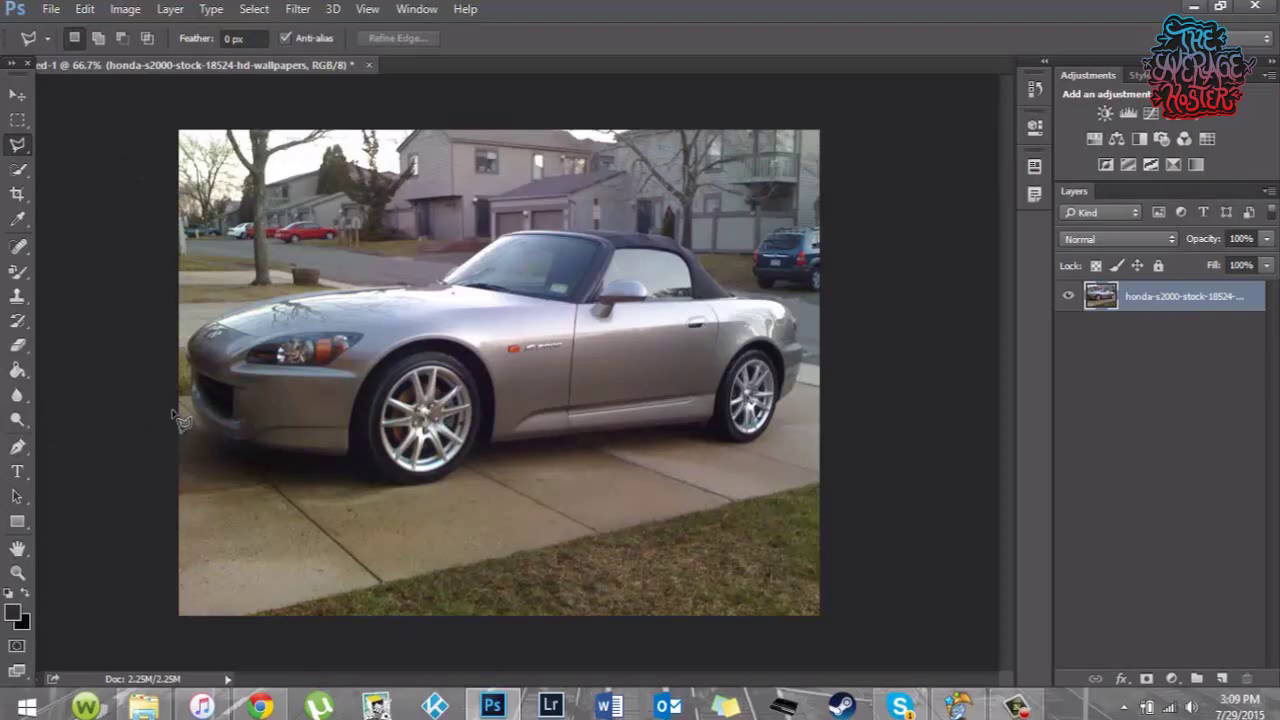
key(ctrl+plus)
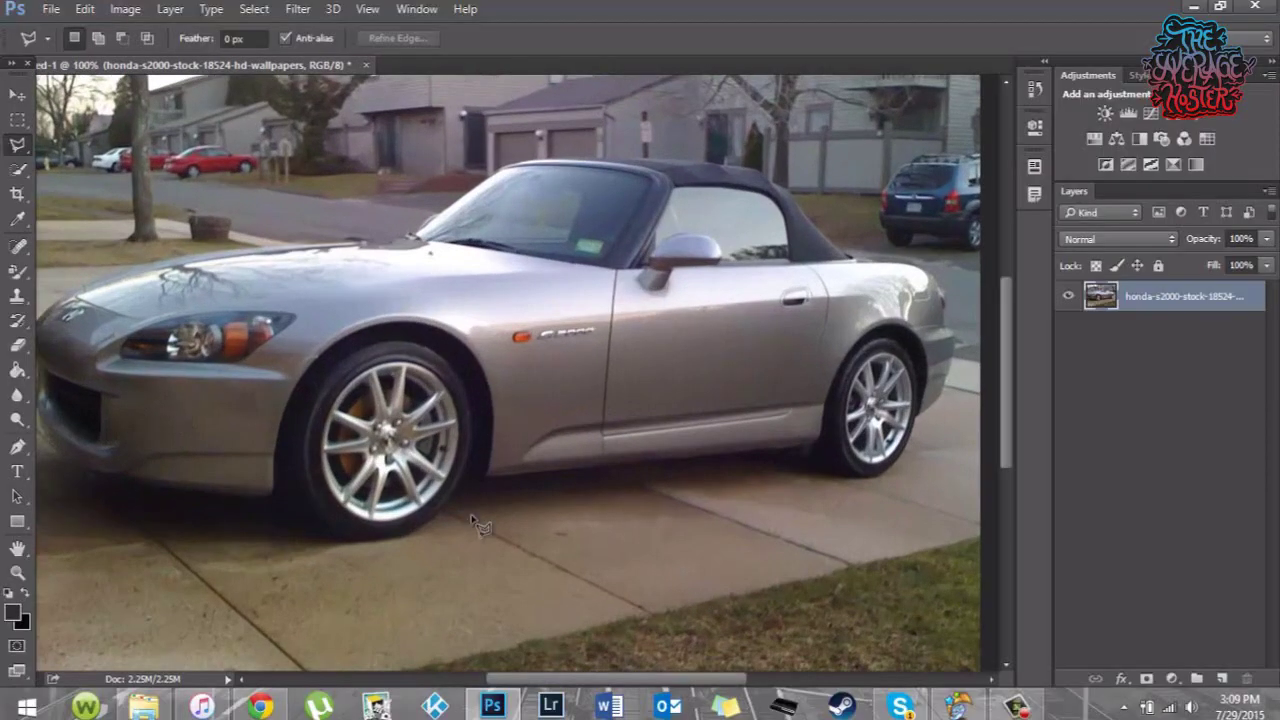
Step: Outline the front bumper's underside and the front wheel arch with lasso points
drag(600, 685, 540, 685)
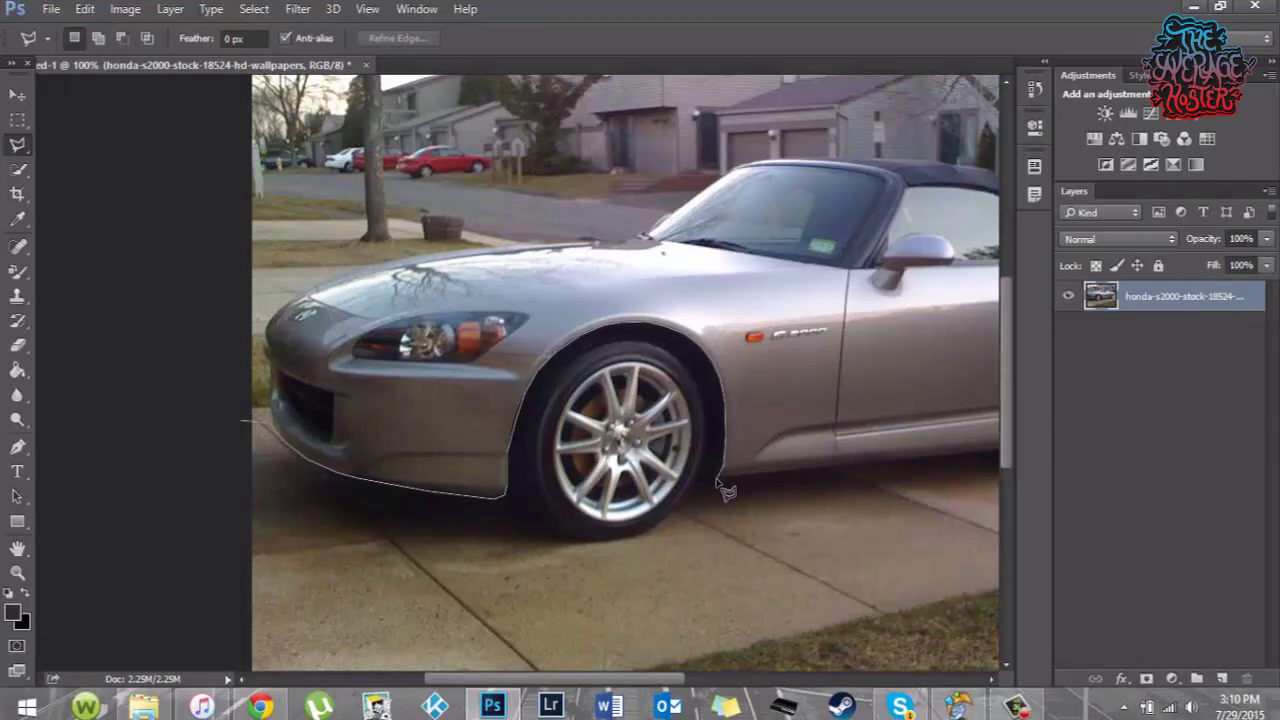
Step: Pan along the car to carry the outline over the sill and rear wheel arch
key(h)
mouse_move(735, 478)
mouse_down()
mouse_move(955, 482)
mouse_move(715, 490)
mouse_up()
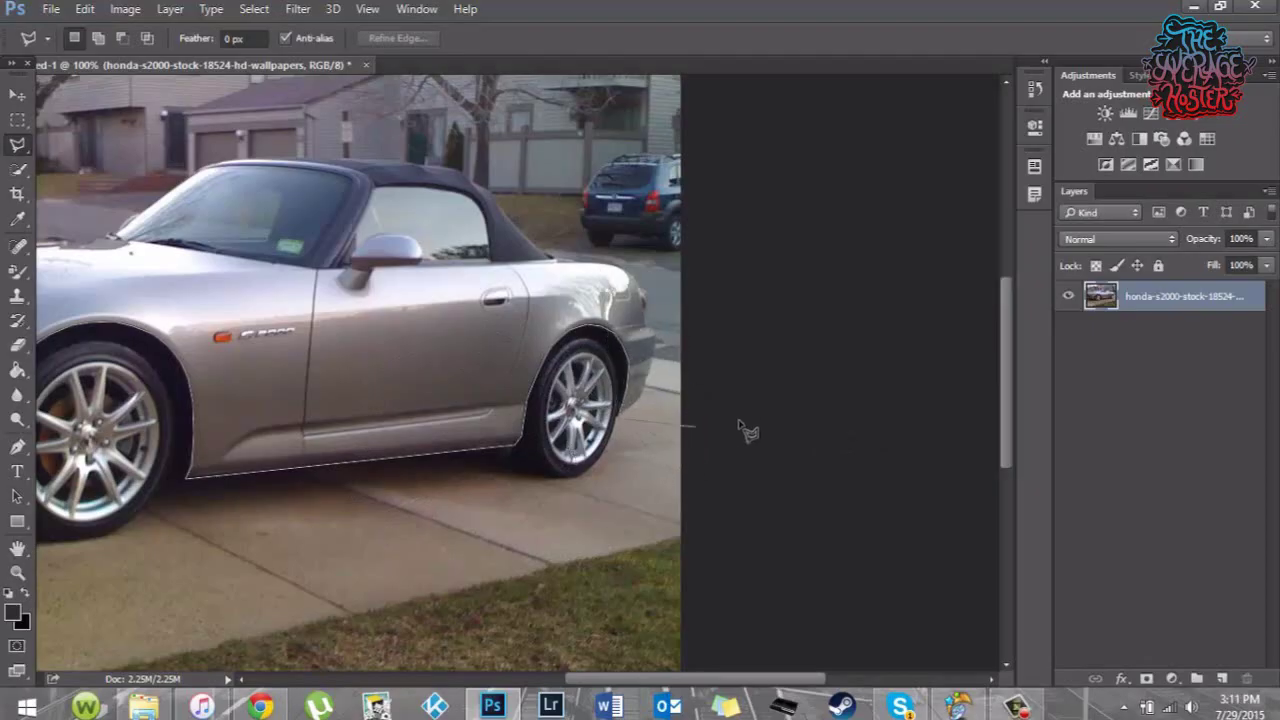
Step: Run the outline past the right edge, over the top, and close it at lower left
click(880, 414)
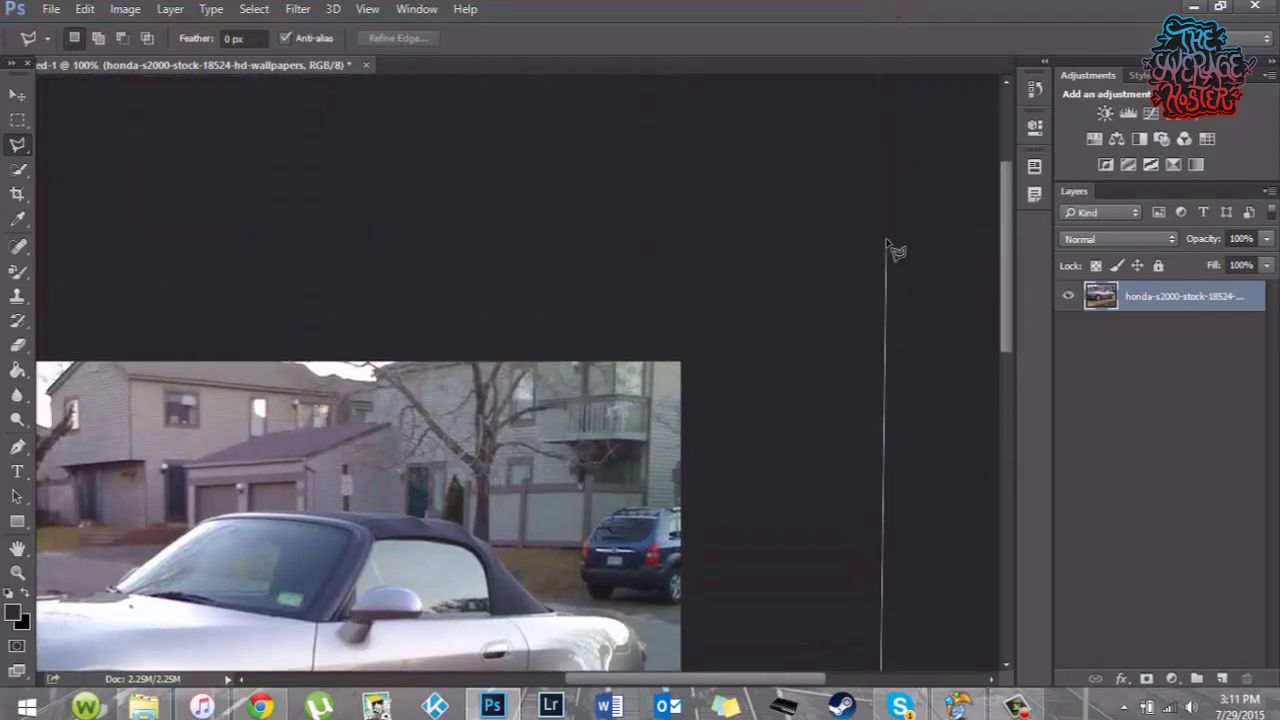
click(891, 242)
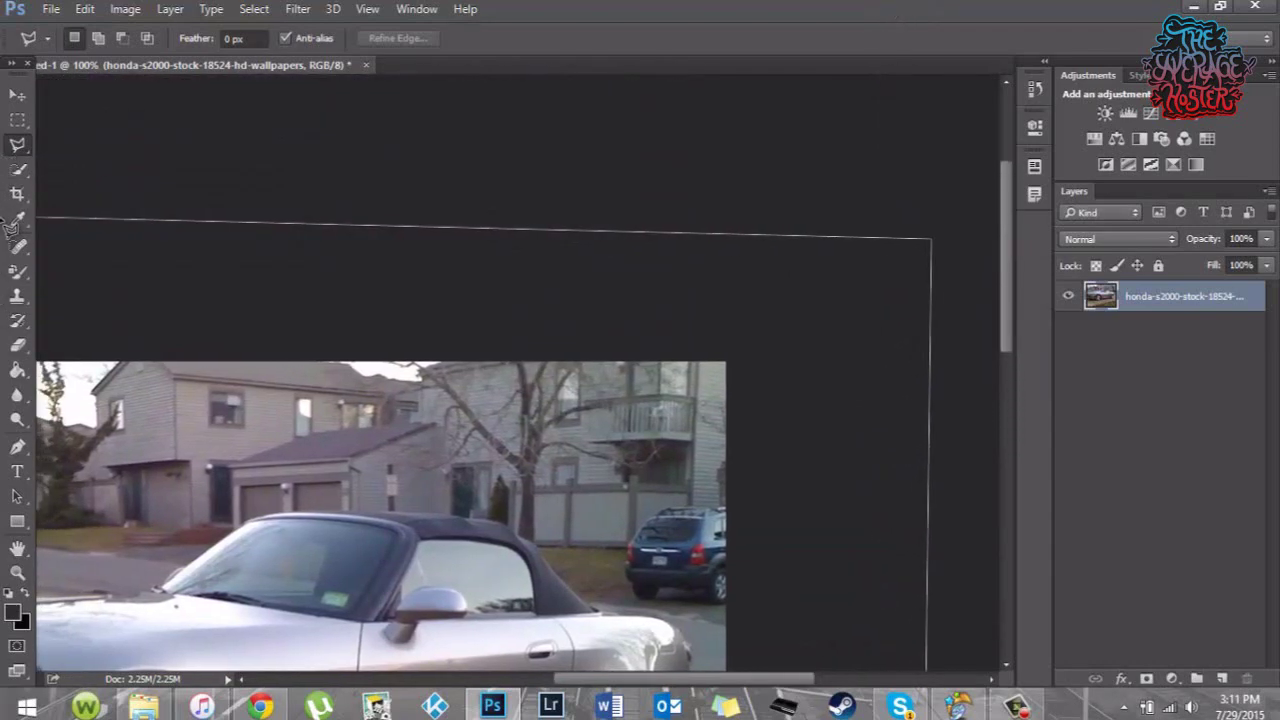
key(ctrl+minus)
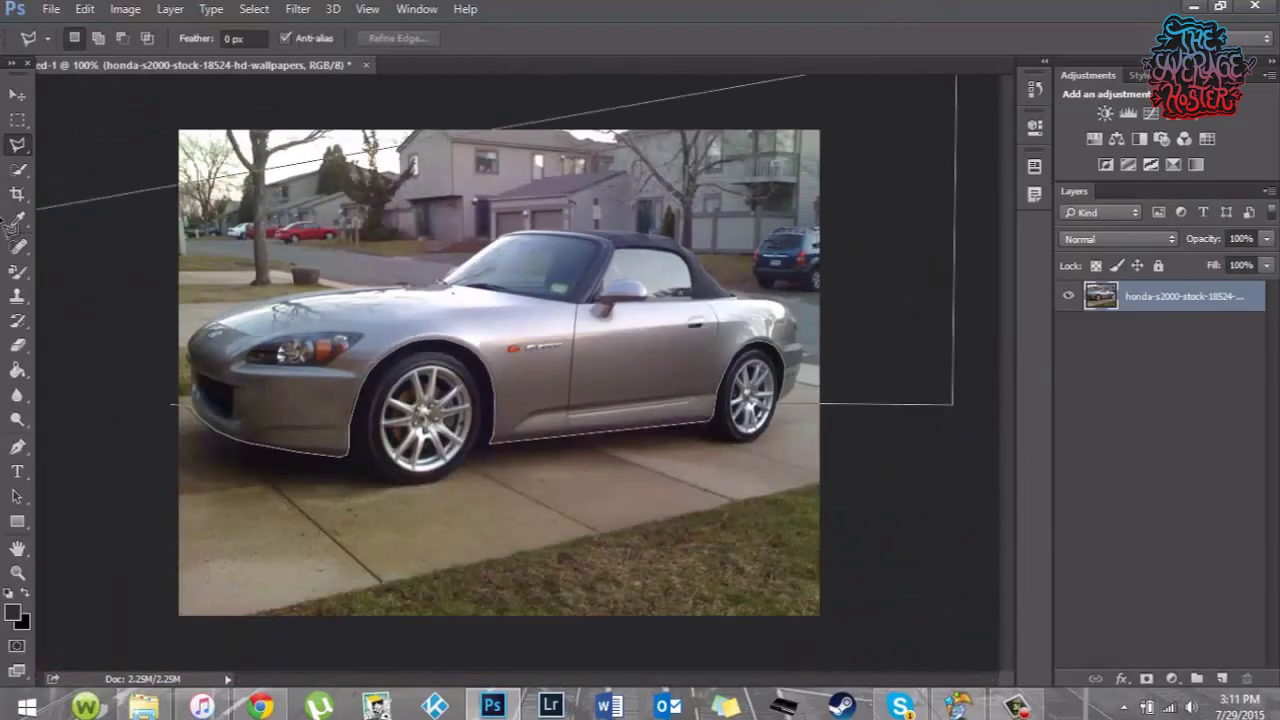
click(148, 92)
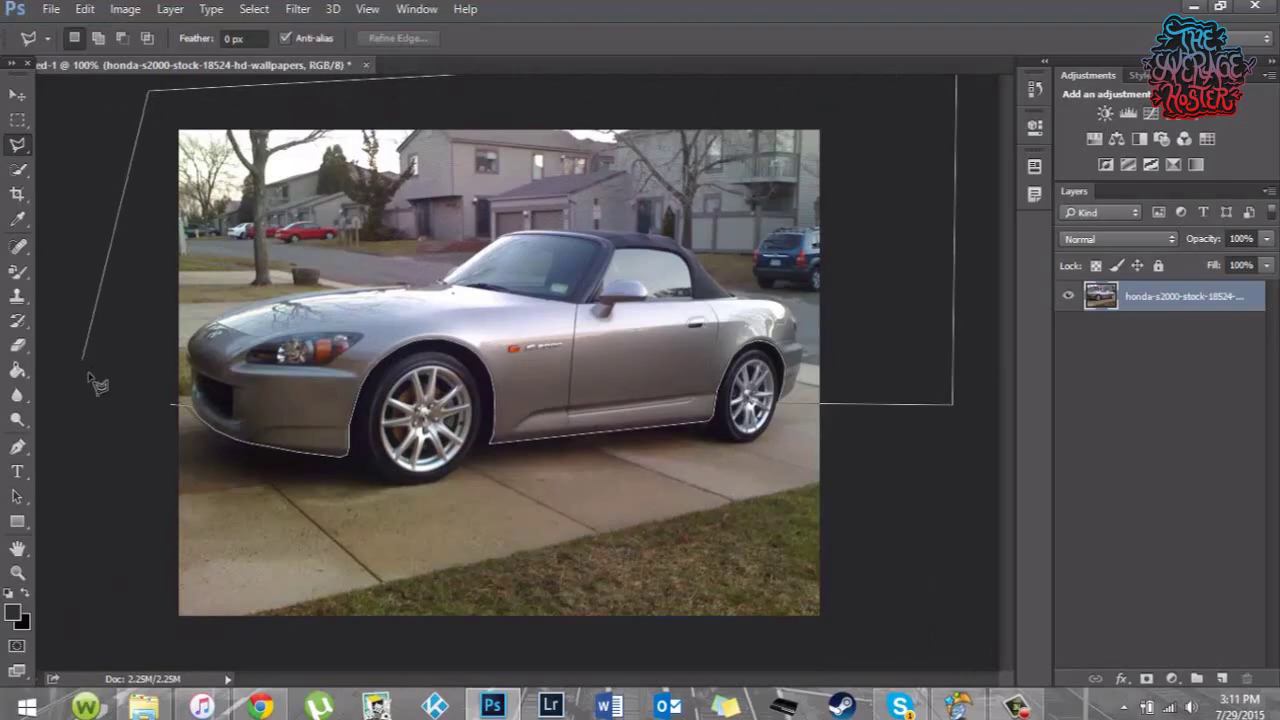
click(143, 411)
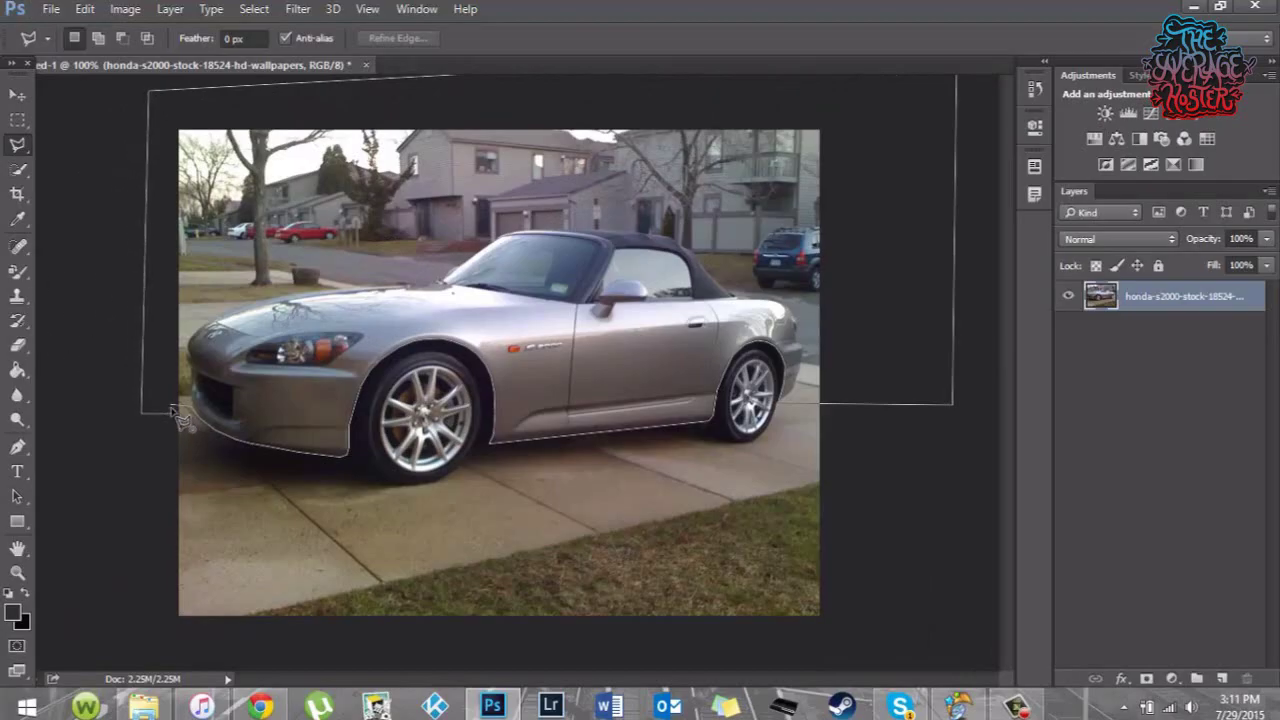
click(178, 414)
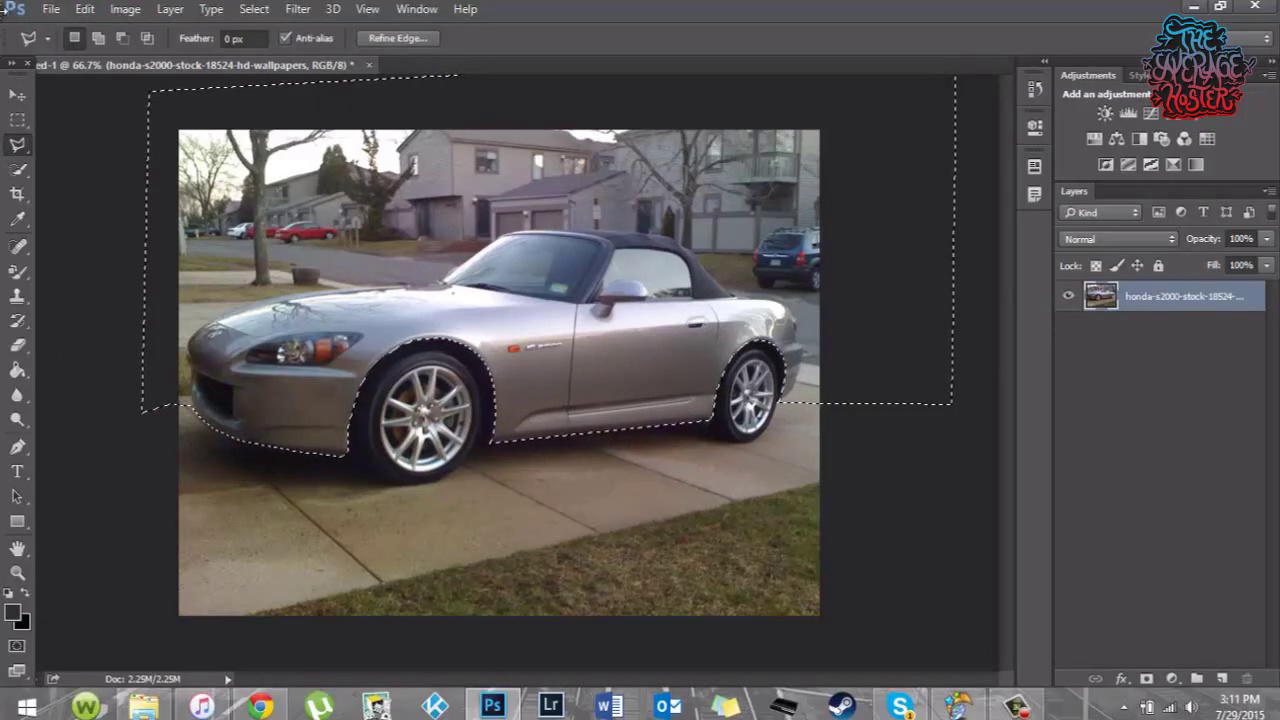
Step: Copy and paste the selection onto Layer 1, toggling the photo's visibility to check the cutout
click(84, 10)
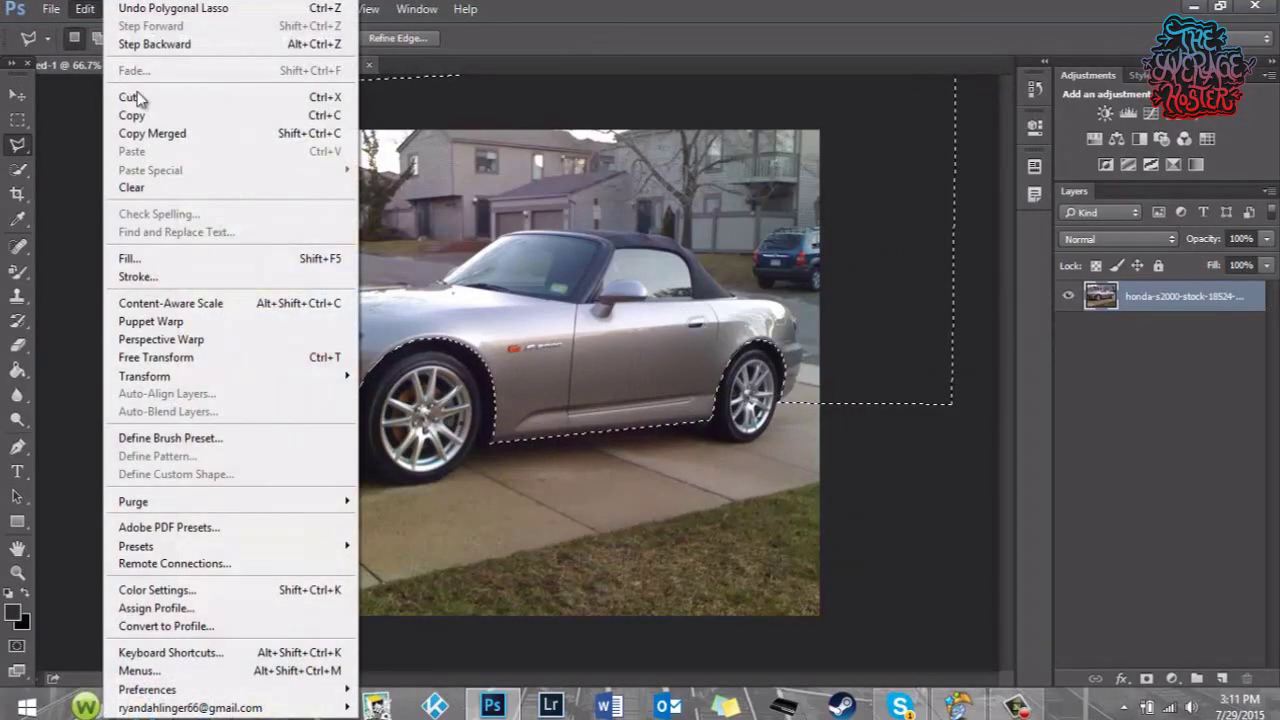
click(131, 115)
click(86, 10)
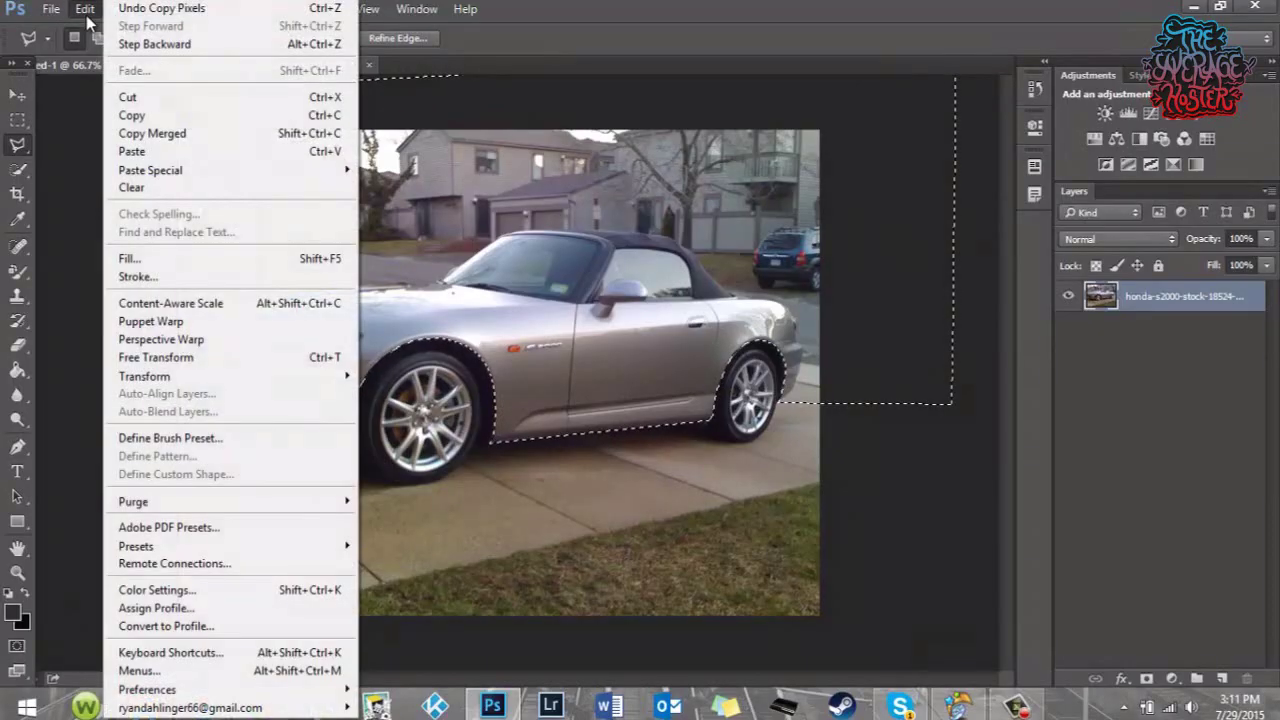
click(150, 152)
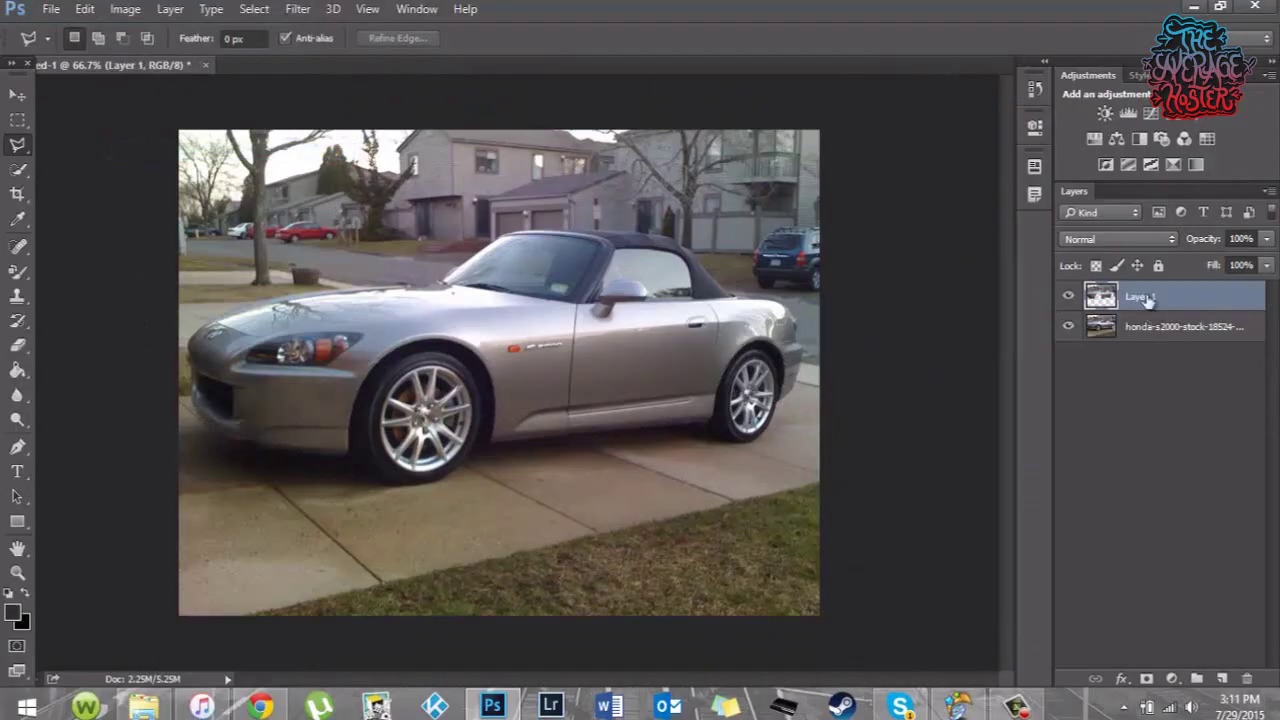
click(1068, 328)
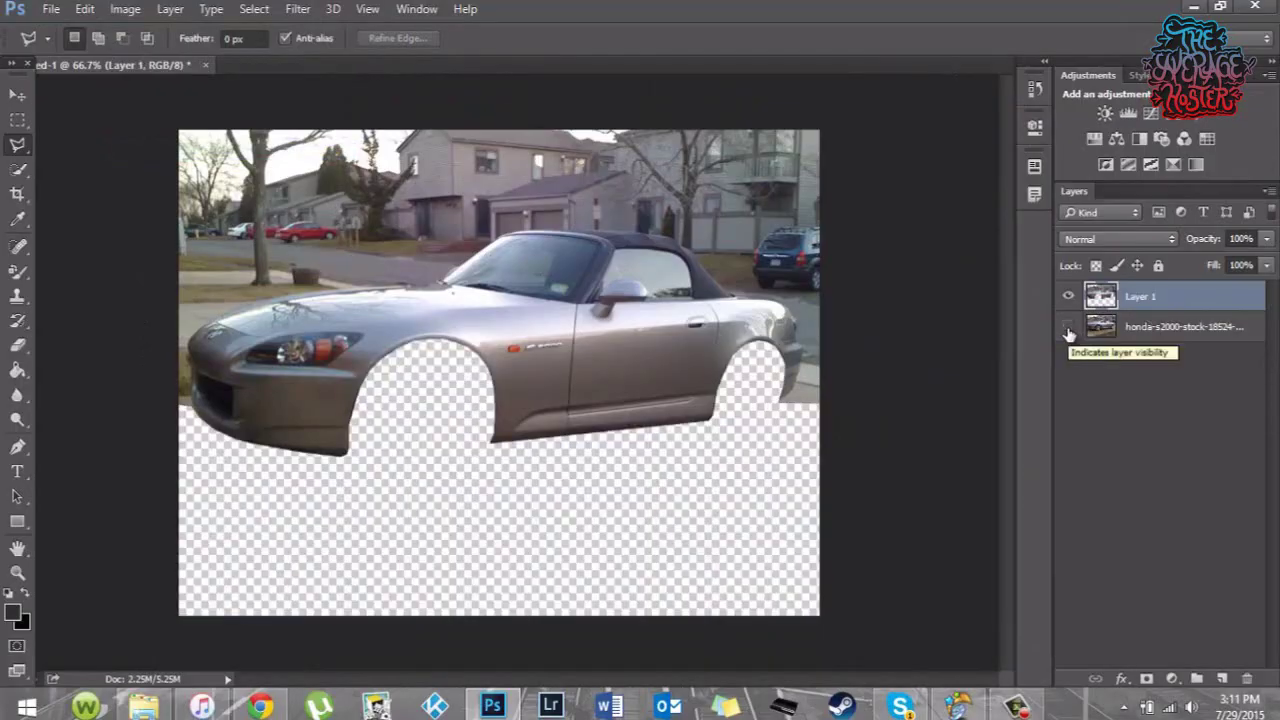
click(1068, 328)
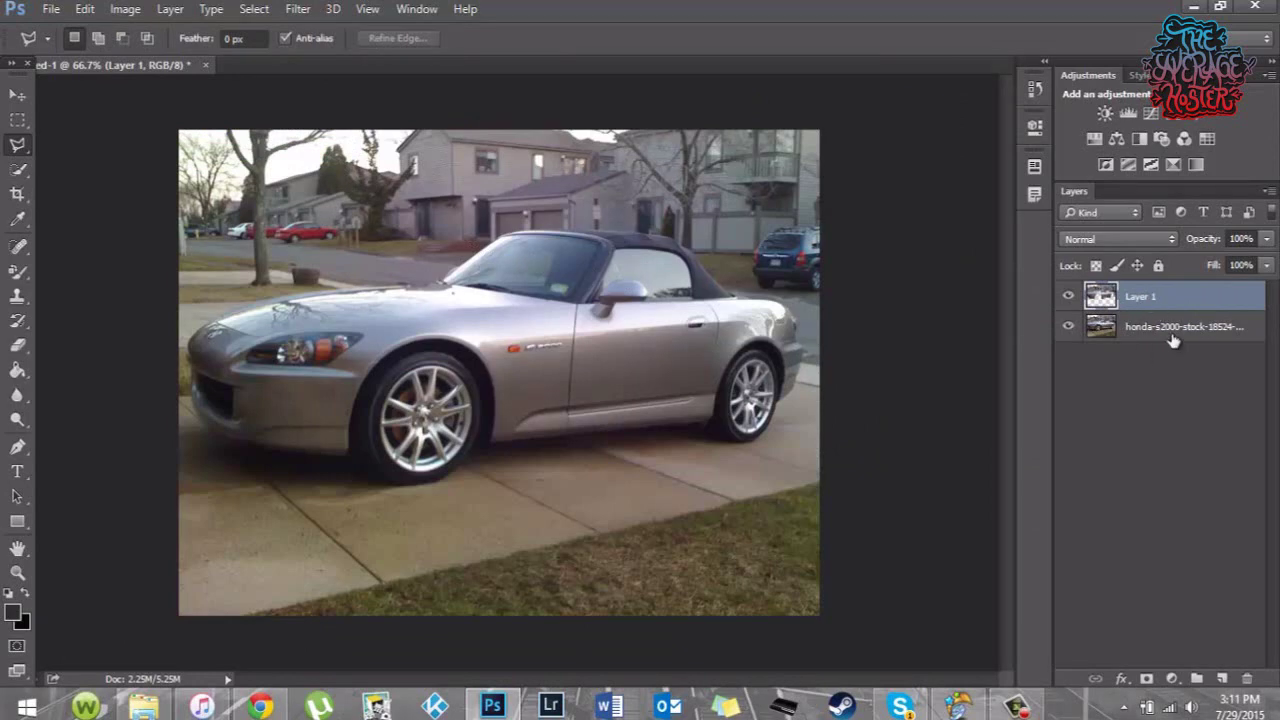
click(17, 95)
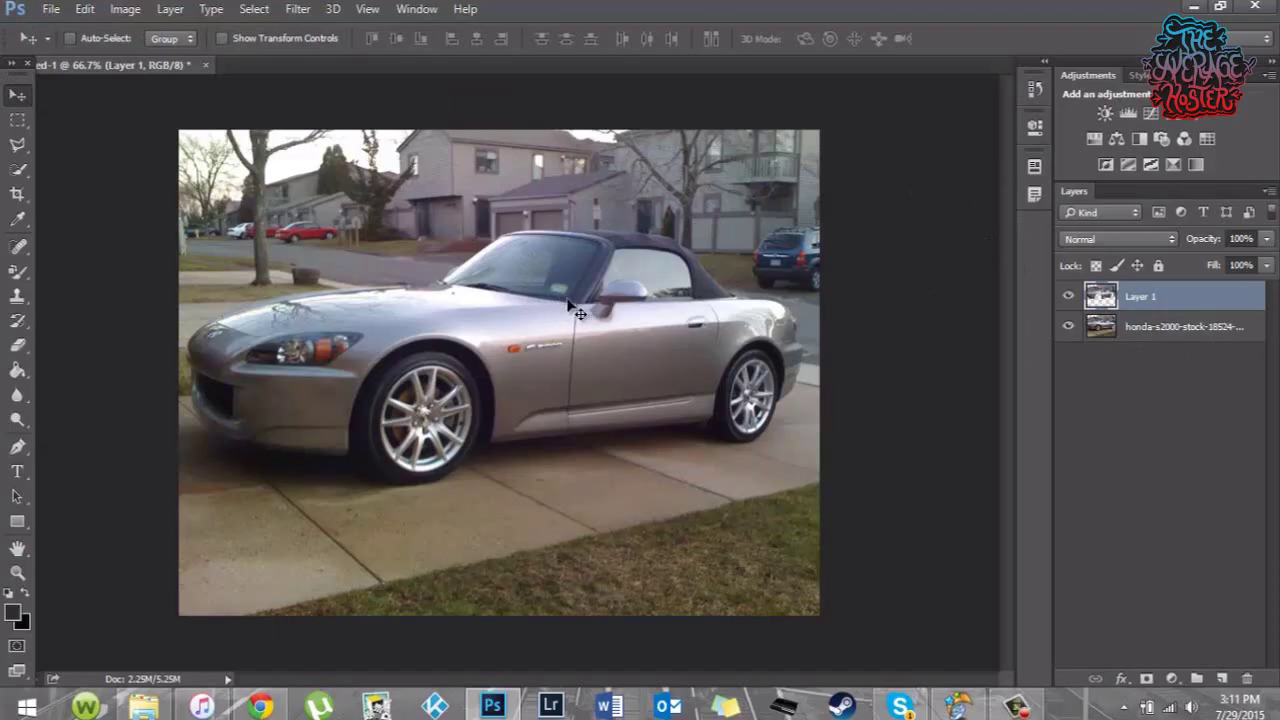
Step: Nudge Layer 1 with the arrow keys until the body sits slightly lower over the wheels
key(ctrl+z)
key(ctrl+z)
key(ctrl+z)
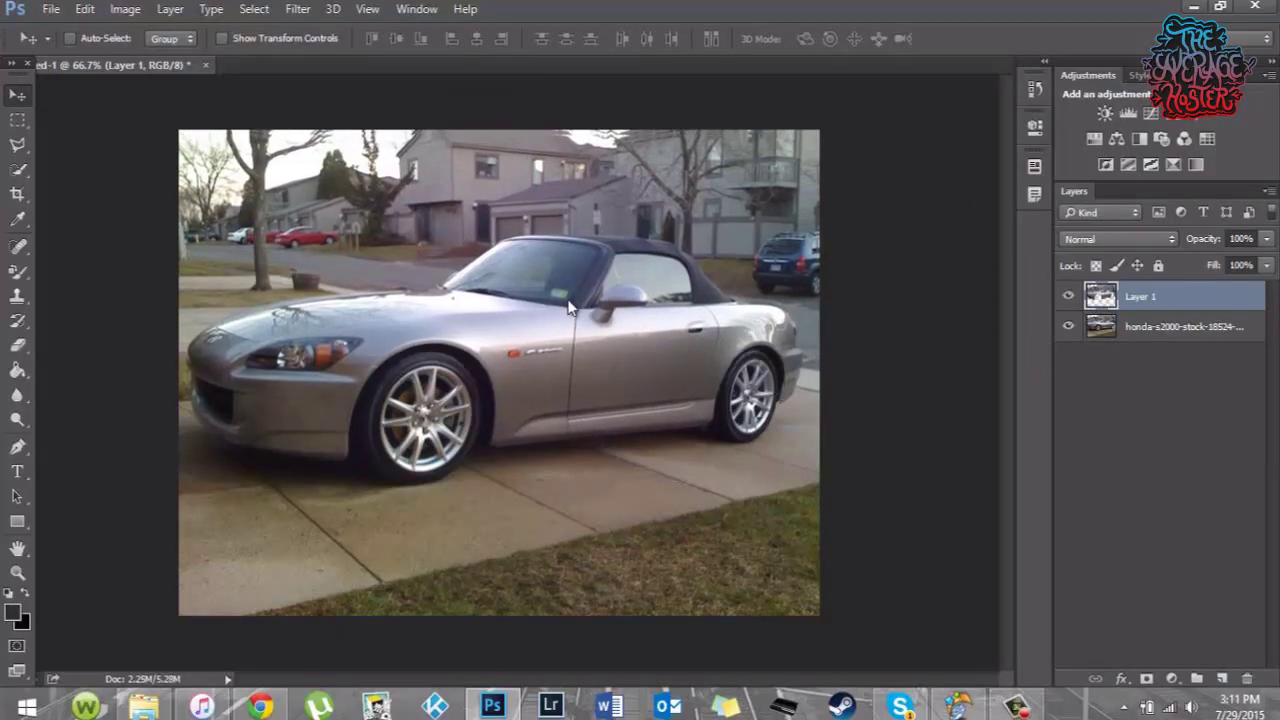
key(ctrl+z)
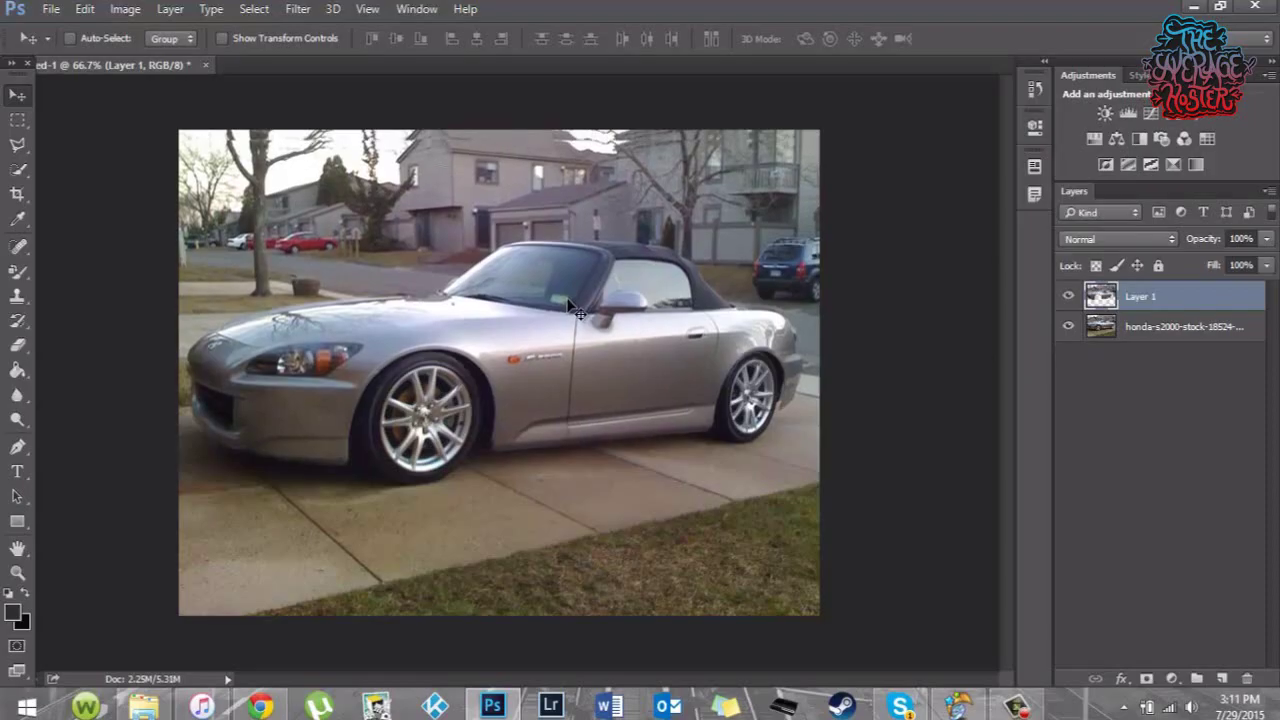
key(ctrl+z)
key(ctrl+z)
key(ctrl+z)
key(ctrl+z)
key(ctrl+z)
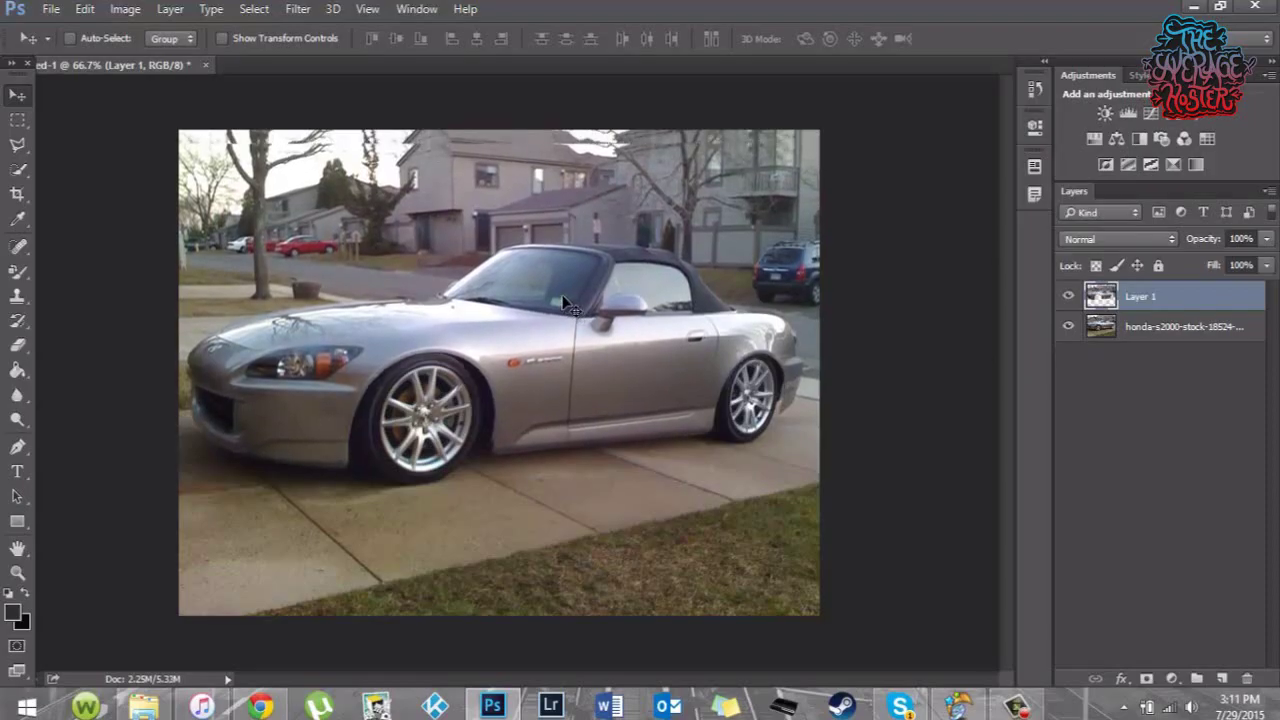
key(ctrl+z)
key(ctrl+z)
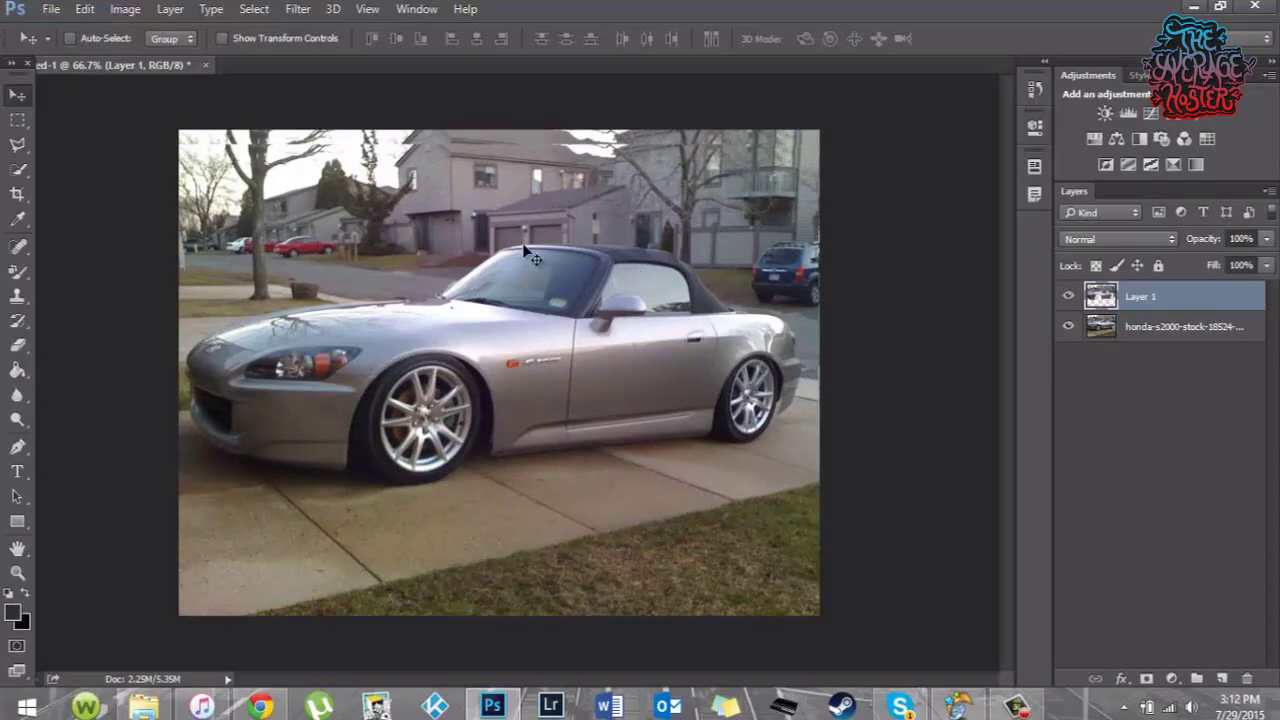
key(Down)
key(Down)
key(Down)
key(Down)
key(Down)
key(Down)
key(Down)
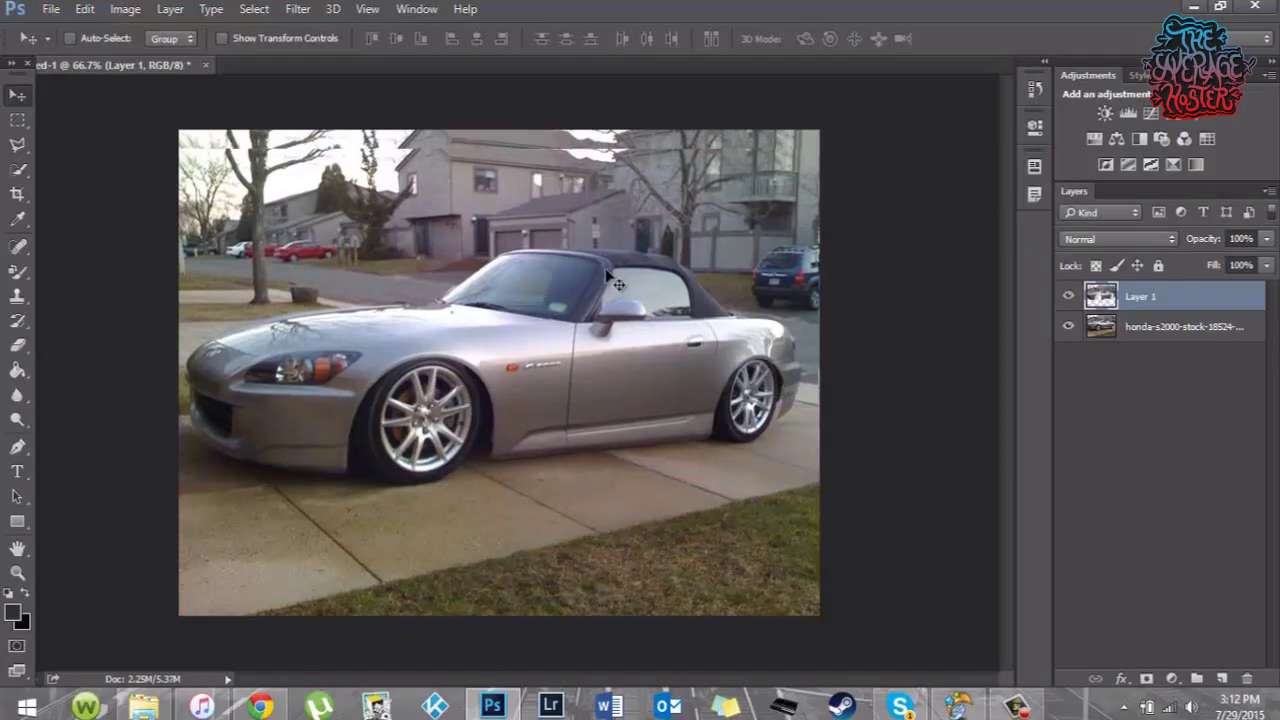
key(Down)
key(Down)
key(Down)
key(Down)
key(Down)
key(Down)
key(Down)
key(Down)
key(Down)
key(Down)
key(Down)
key(Down)
key(Down)
key(Down)
key(Down)
key(Down)
key(Down)
key(Down)
key(Down)
key(Down)
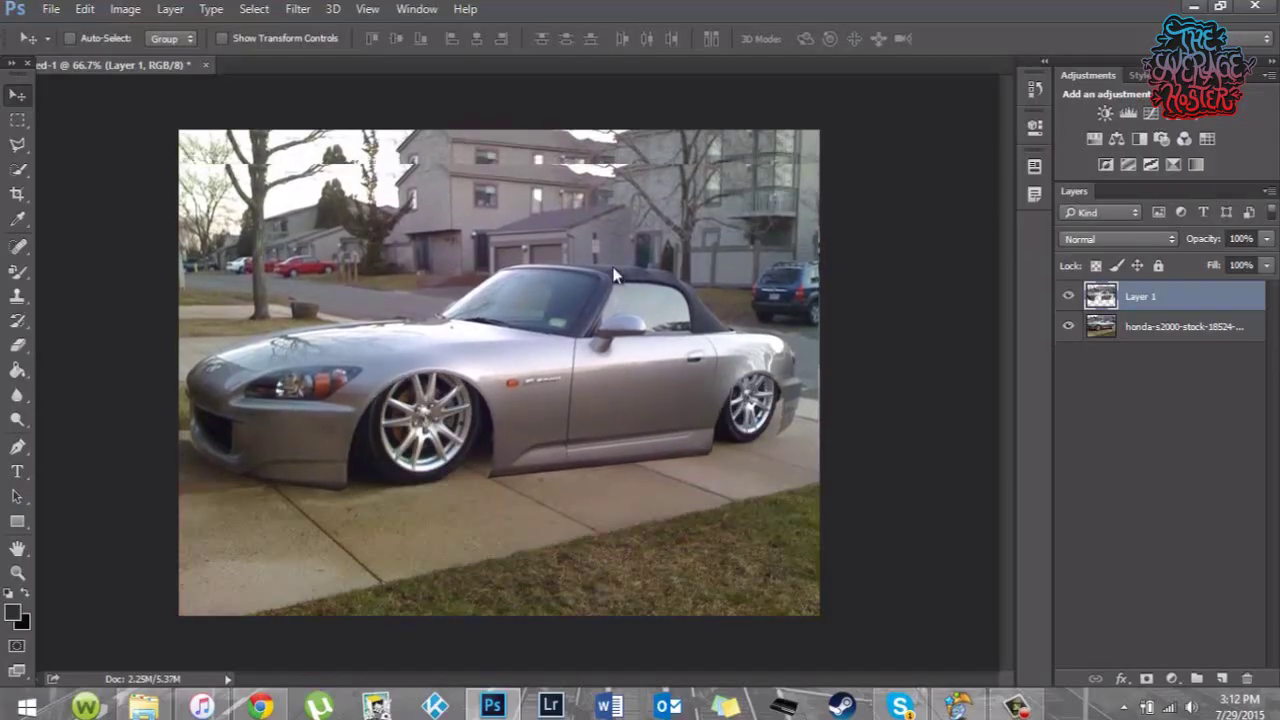
key(Up)
key(Up)
key(Up)
key(Up)
key(Up)
key(Up)
key(Up)
key(Up)
key(Up)
key(Up)
key(Up)
key(Up)
key(Up)
key(Up)
key(Up)
key(Up)
key(Up)
key(Up)
key(Up)
key(Up)
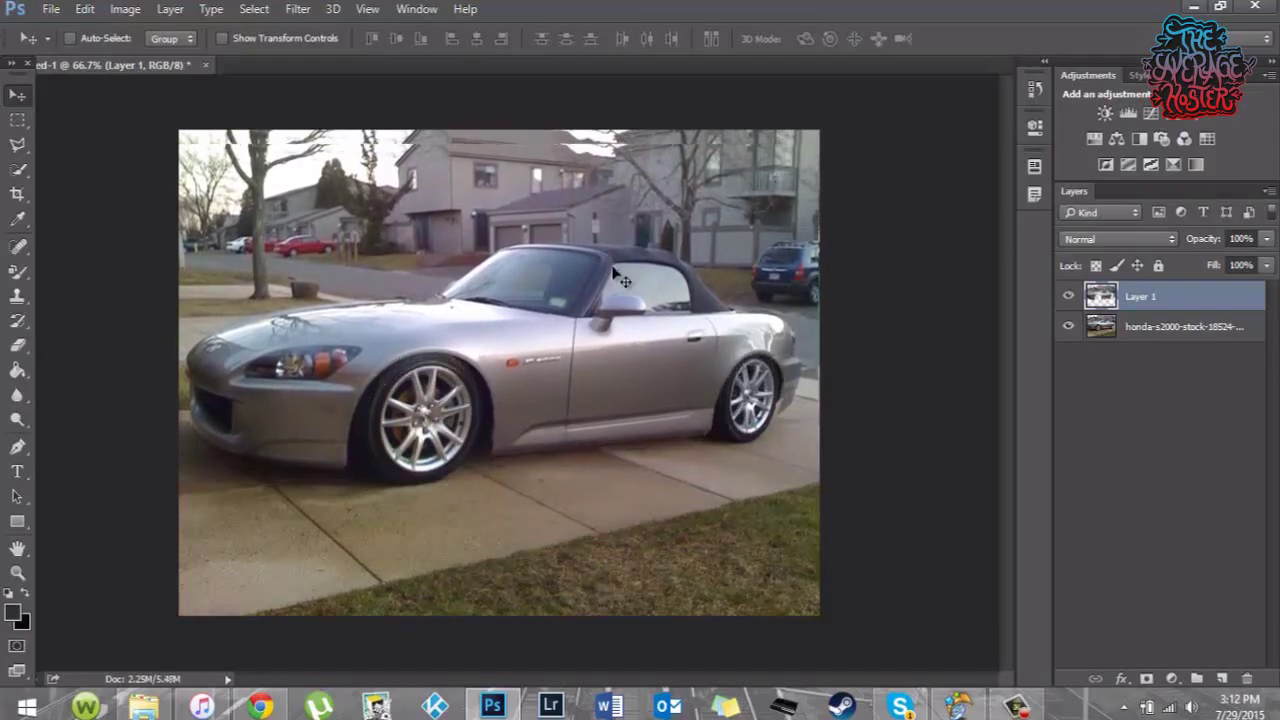
key(Up)
key(Up)
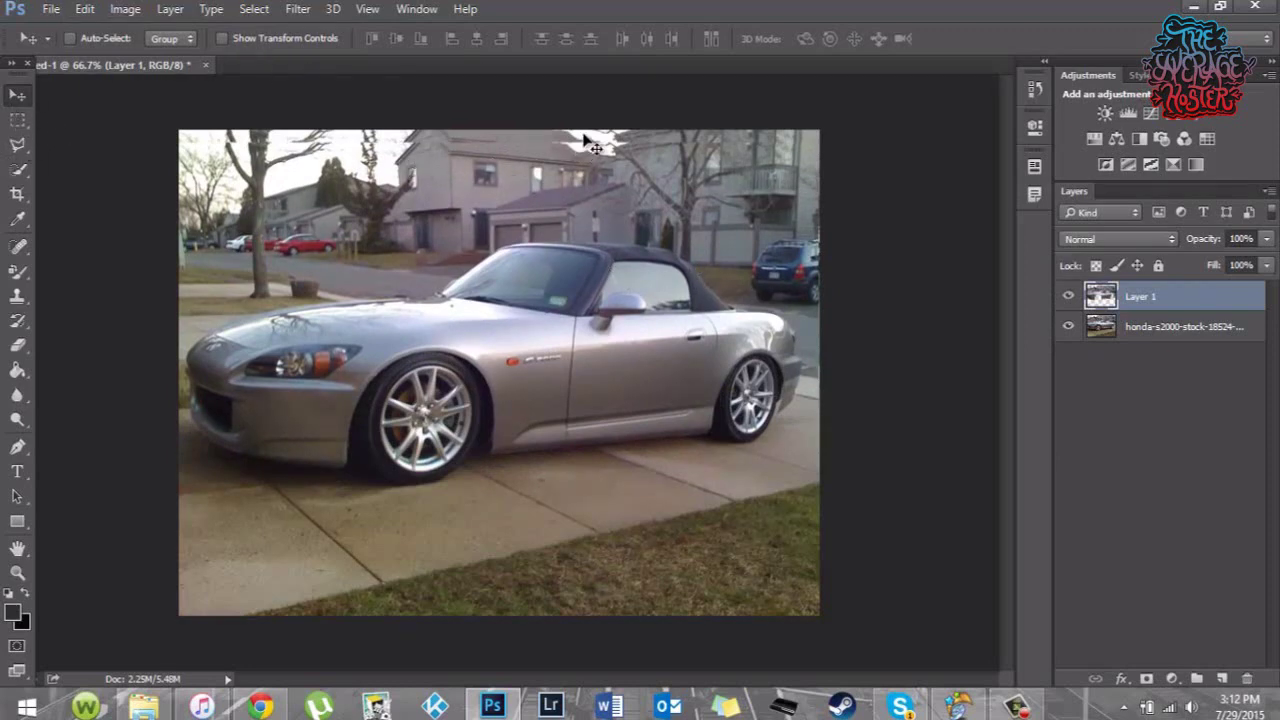
Step: Crop a few pixels off the top edge and compare the result with Layer 1 toggled
click(1068, 326)
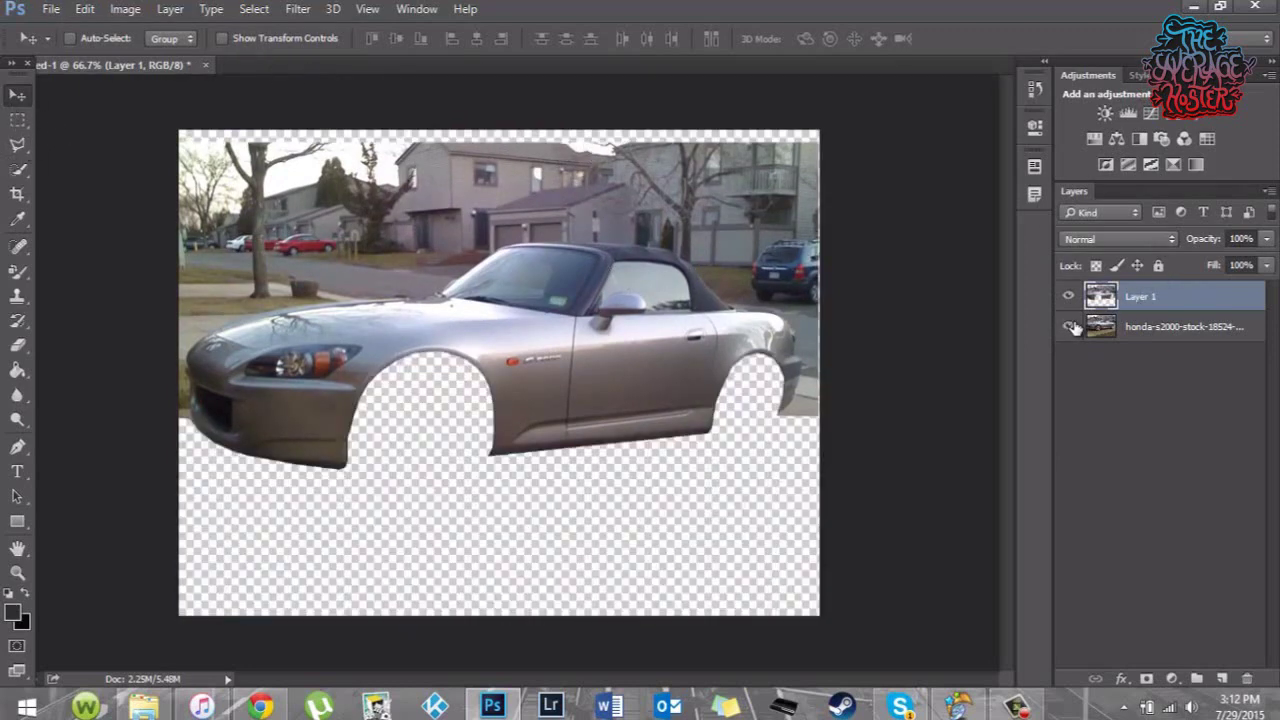
click(1068, 326)
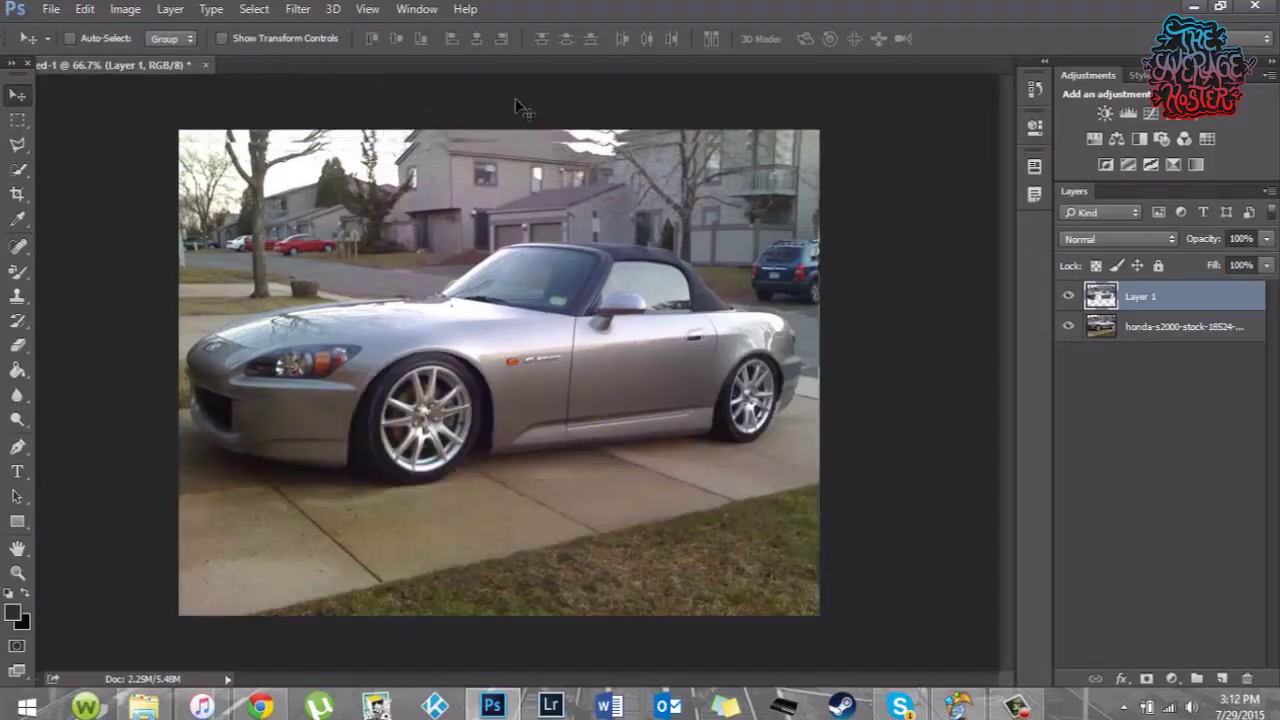
click(20, 194)
drag(497, 135, 497, 138)
key(Return)
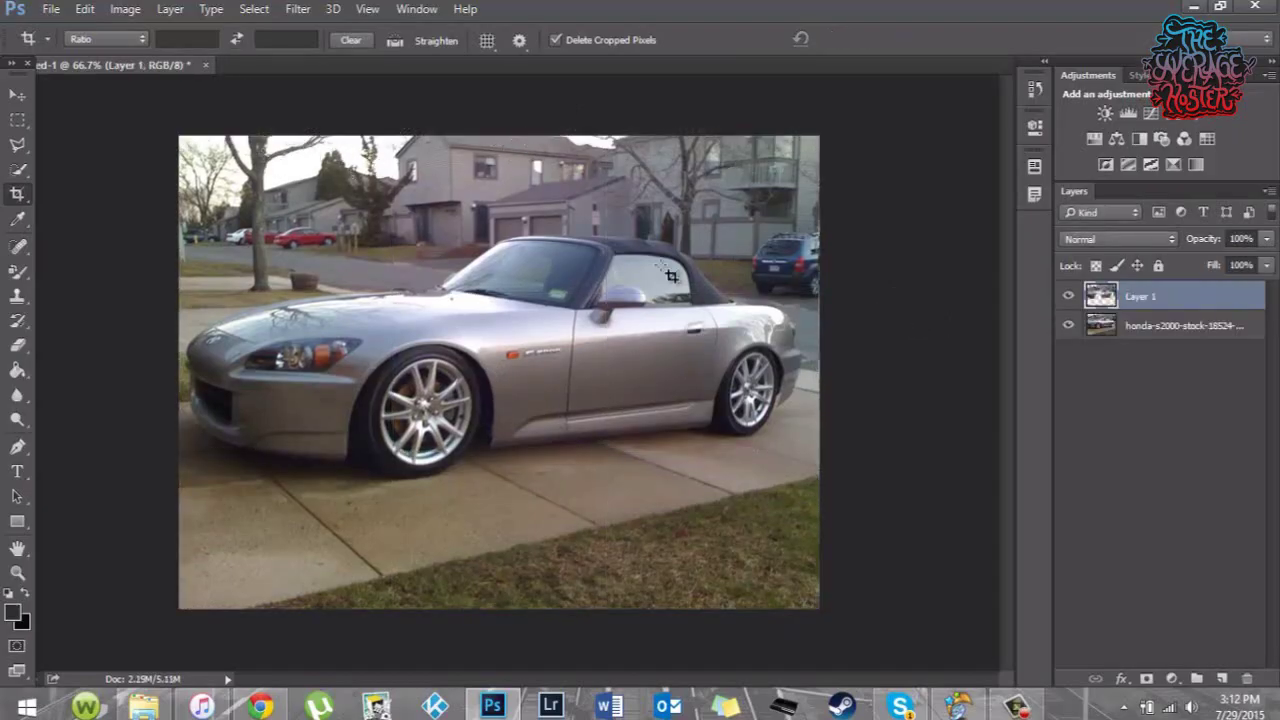
click(1069, 297)
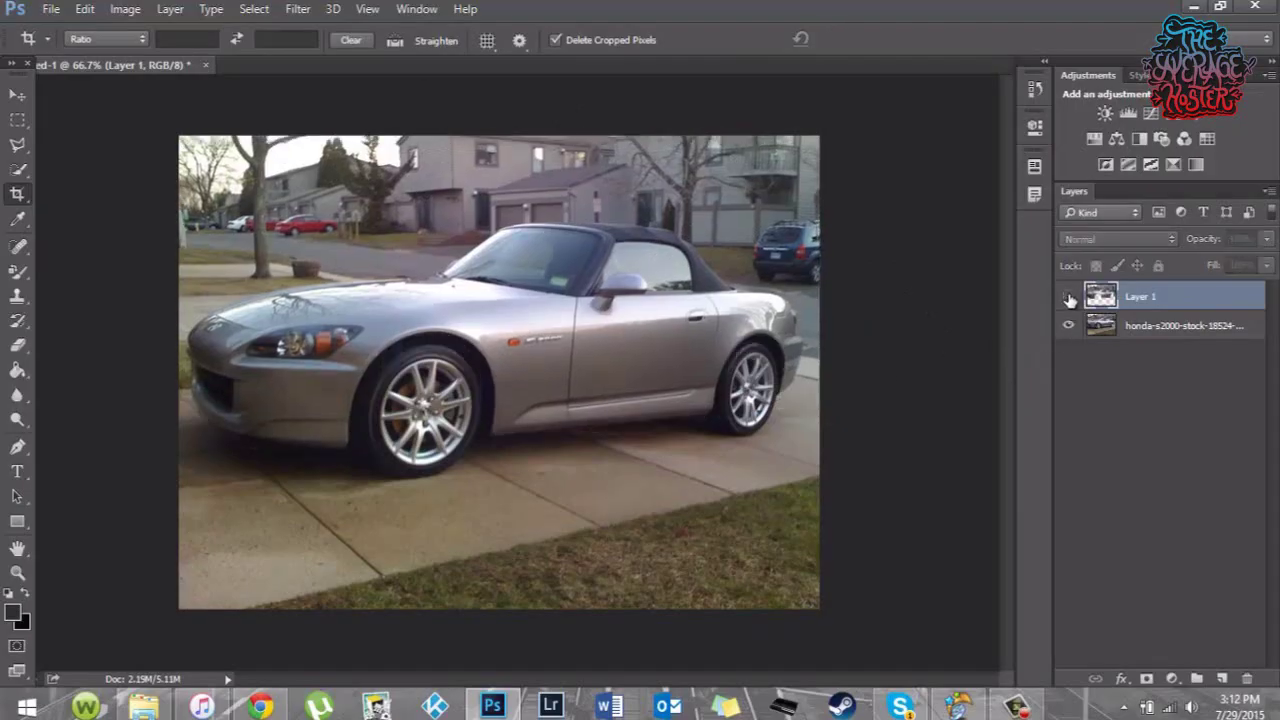
click(1069, 297)
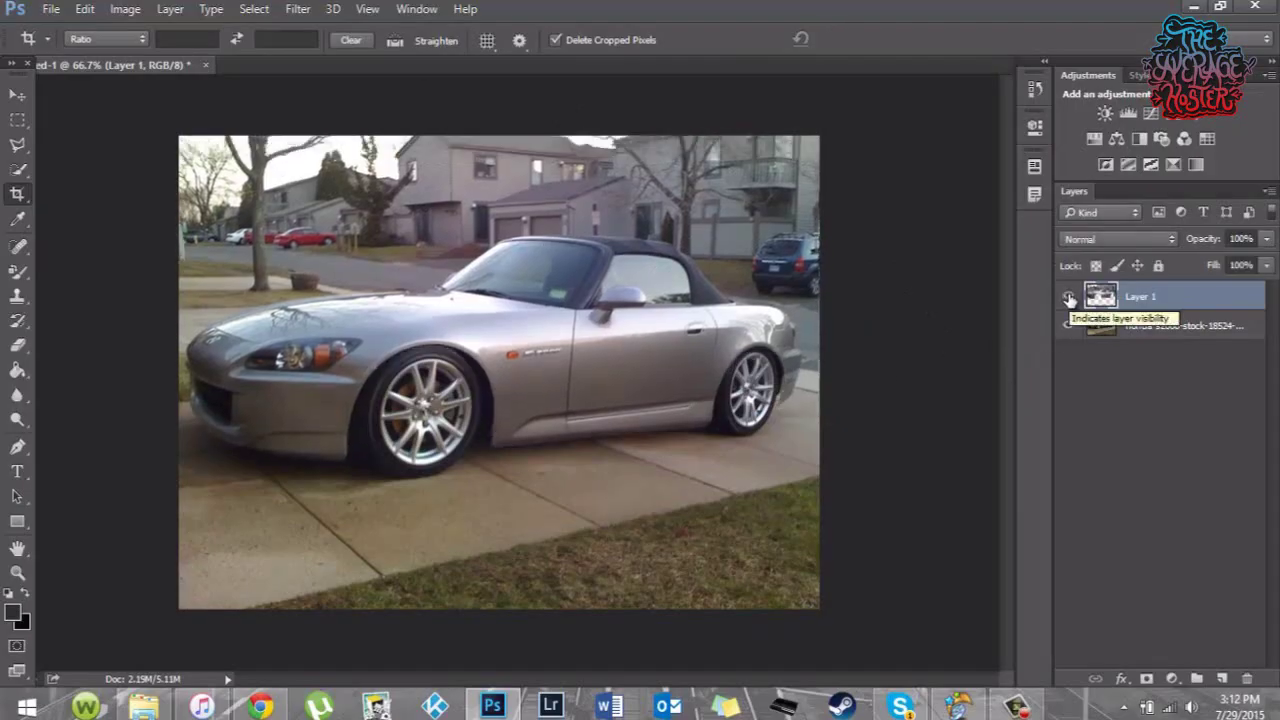